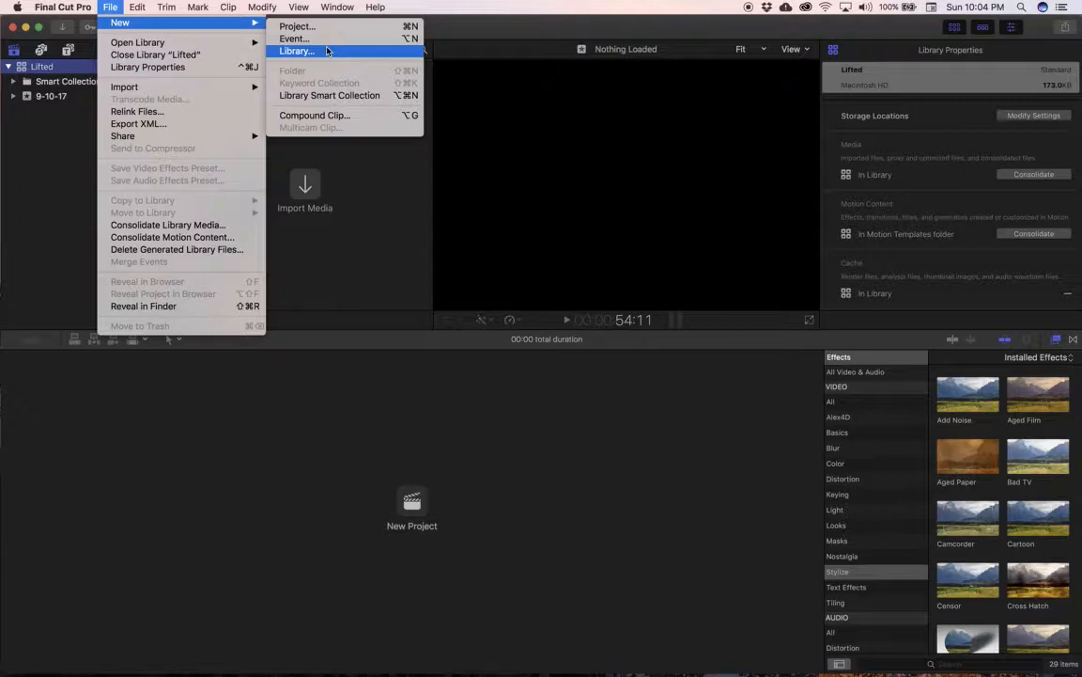
key(Up)
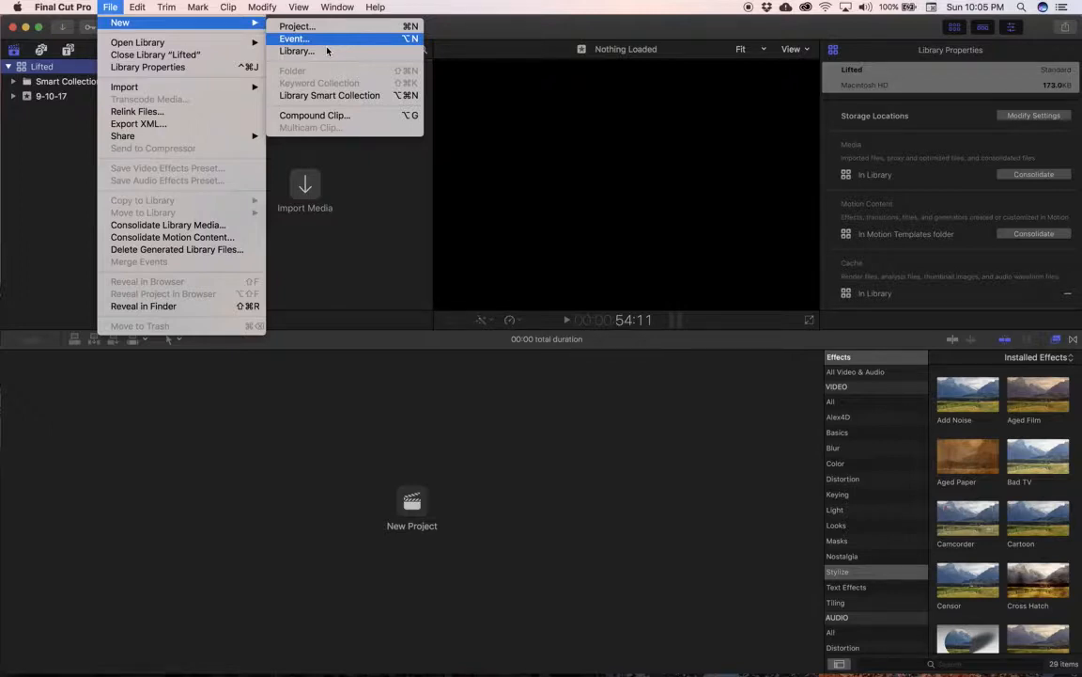
key(Up)
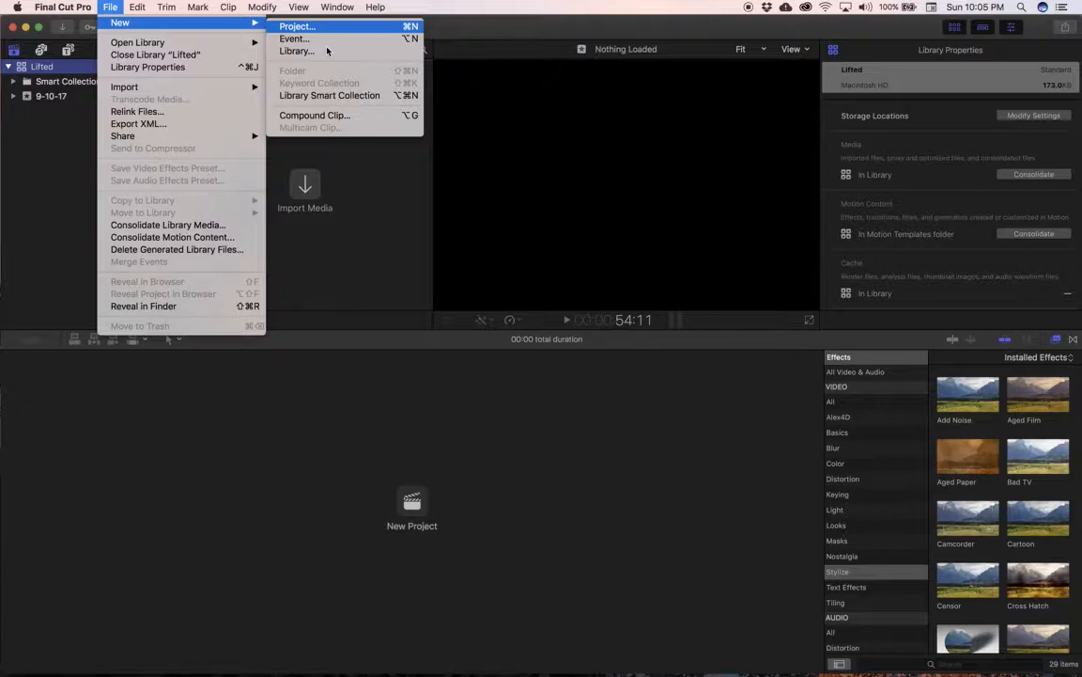
click(38, 152)
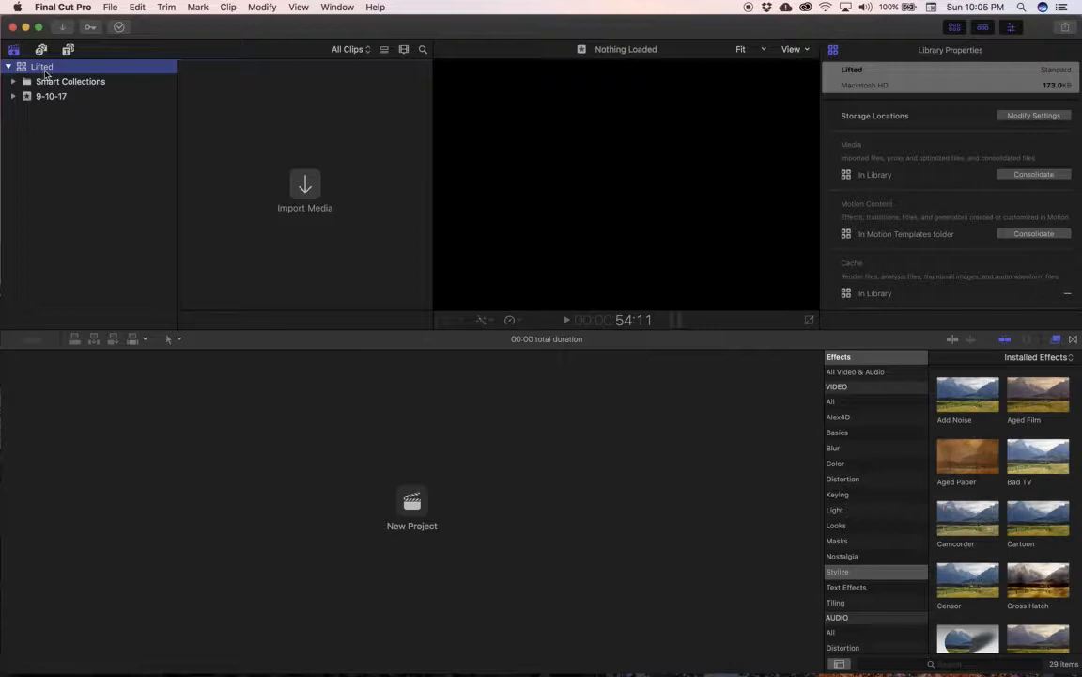
click(110, 7)
mouse_move(122, 23)
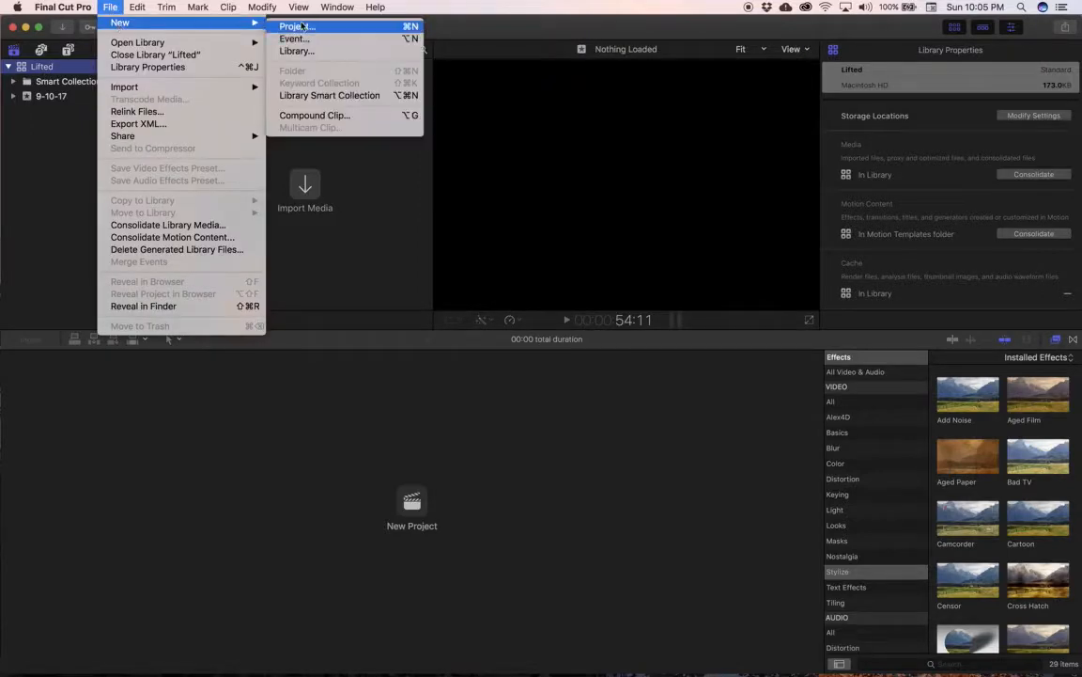
click(48, 66)
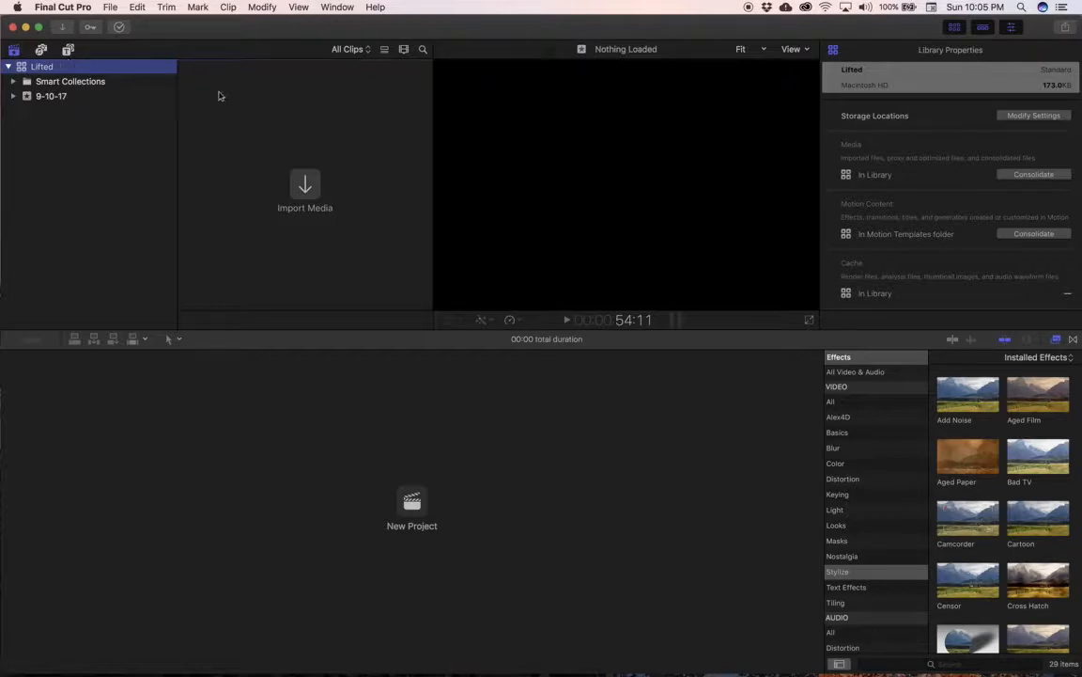
Step: Reveal the desktop, view the contents of the GOPRO1 card, and close its window
mouse_move(1081, 676)
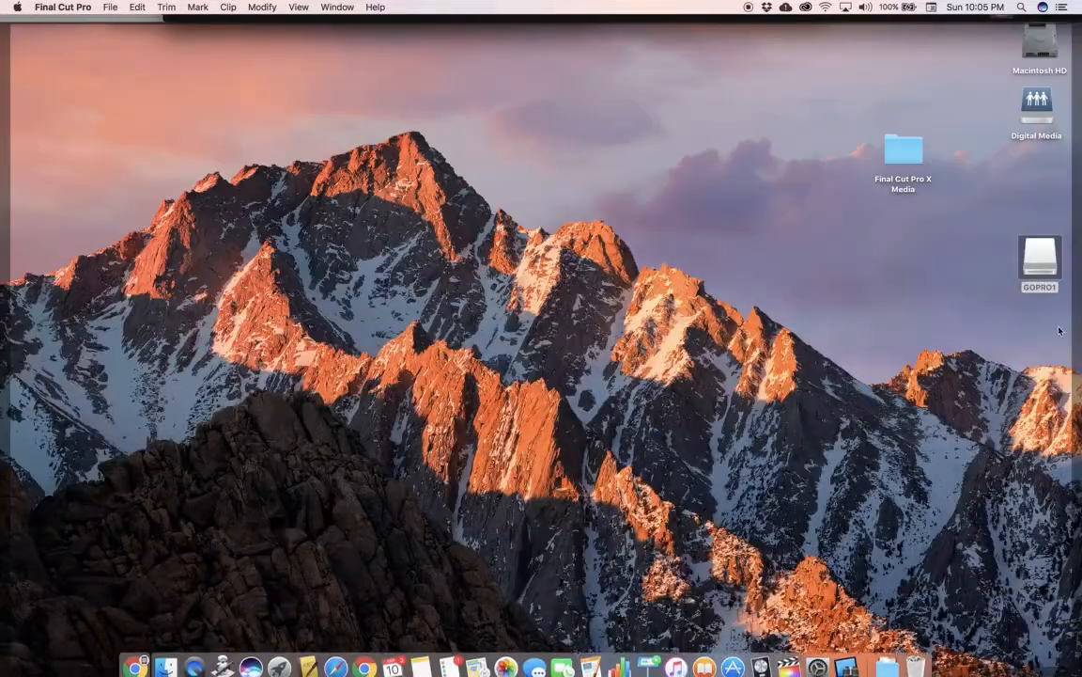
click(1039, 264)
double_click(1039, 264)
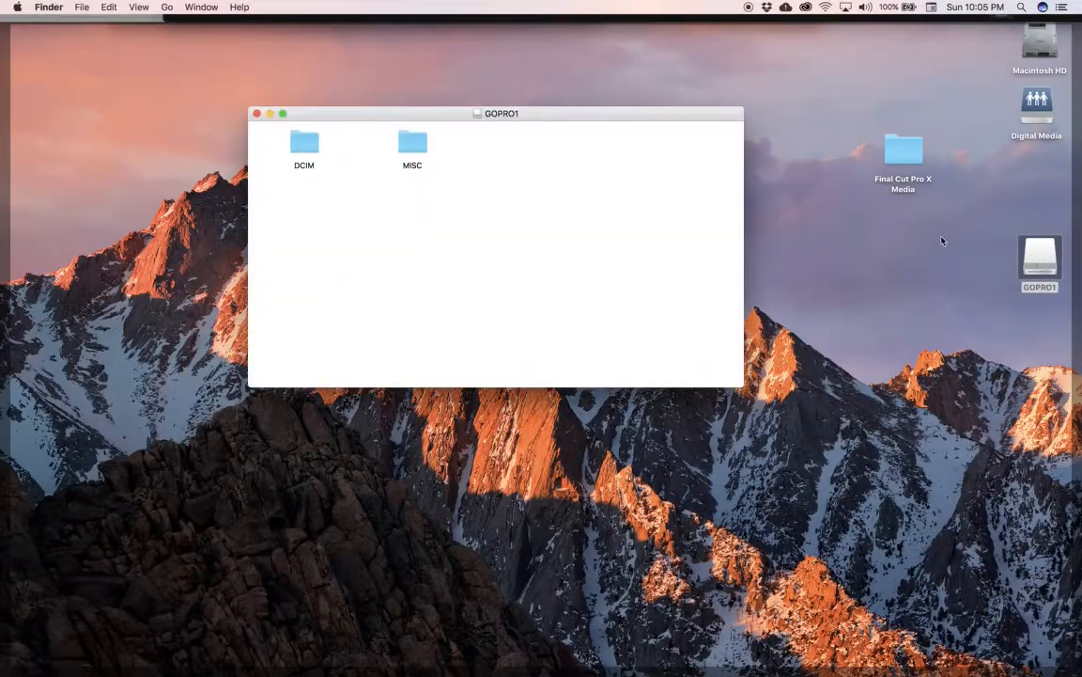
click(256, 114)
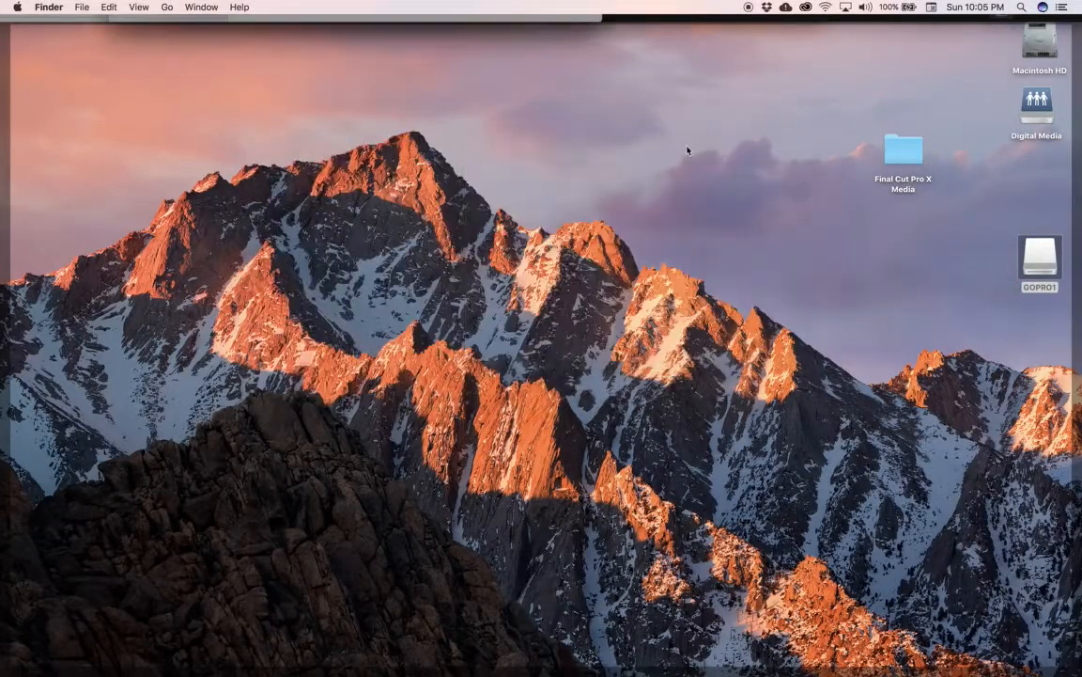
Step: Open the Final Cut Pro X Media folder on the desktop and select the GoPro SD Card 1.dmg disk image
drag(1038, 264, 926, 655)
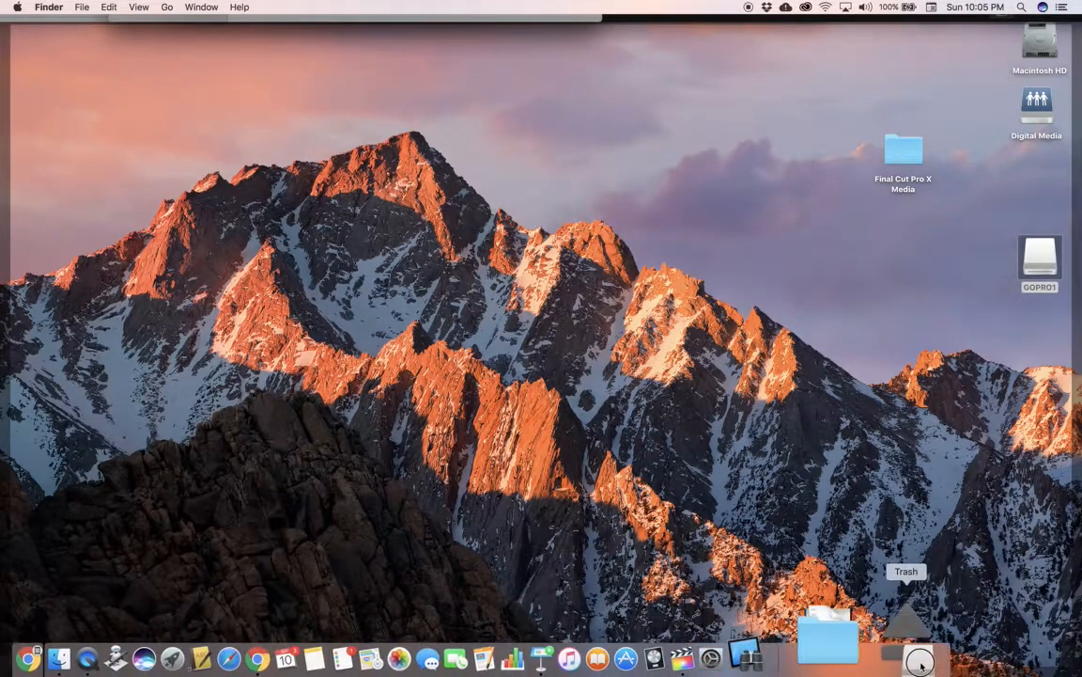
click(886, 143)
double_click(886, 144)
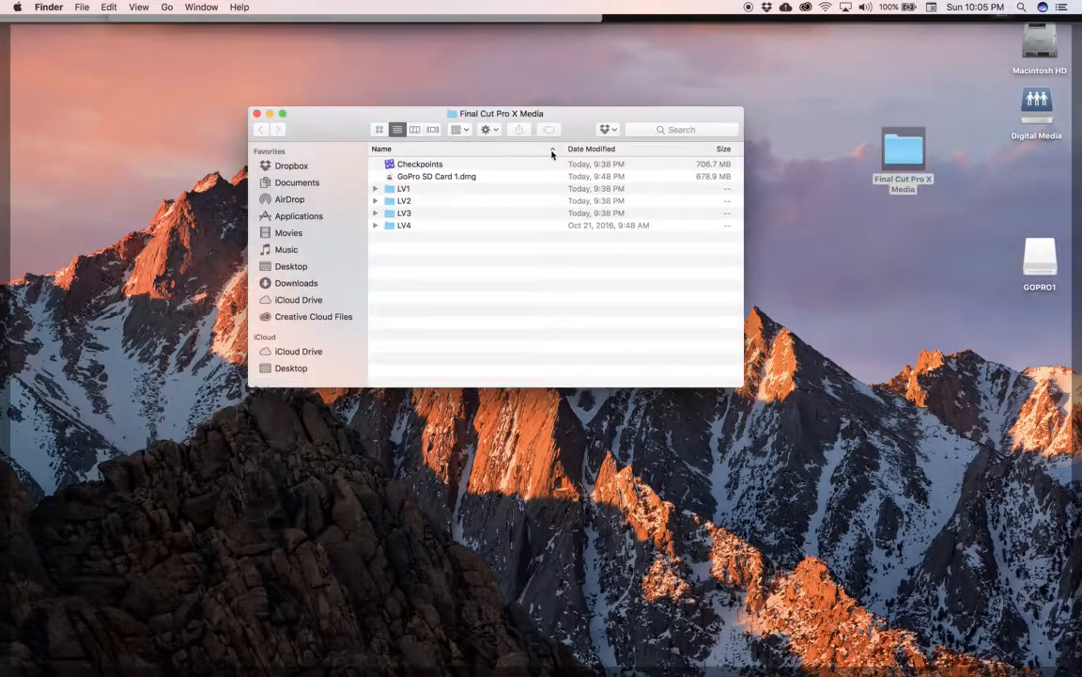
click(435, 178)
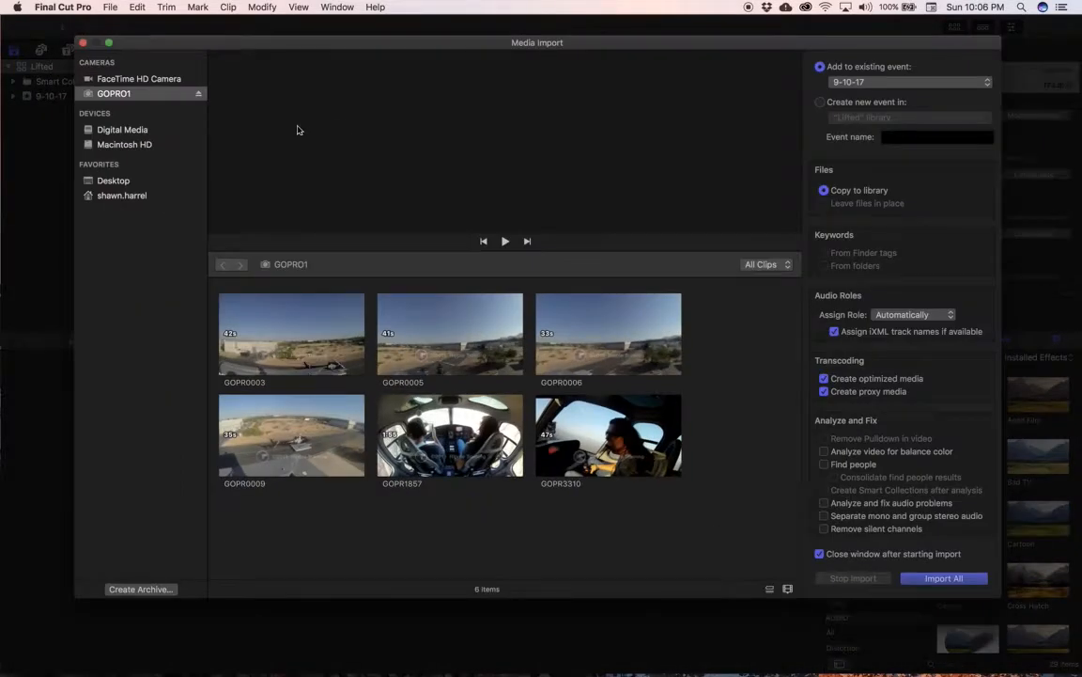
Step: Close the Media Import window and reopen it with the Import Media command
click(82, 43)
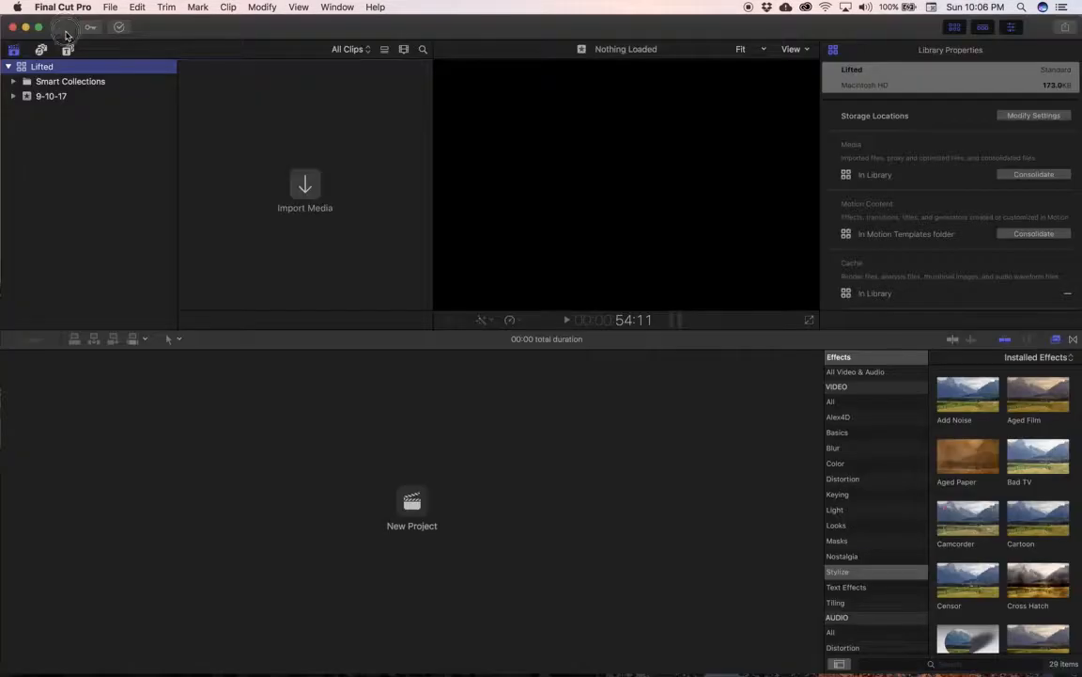
click(111, 8)
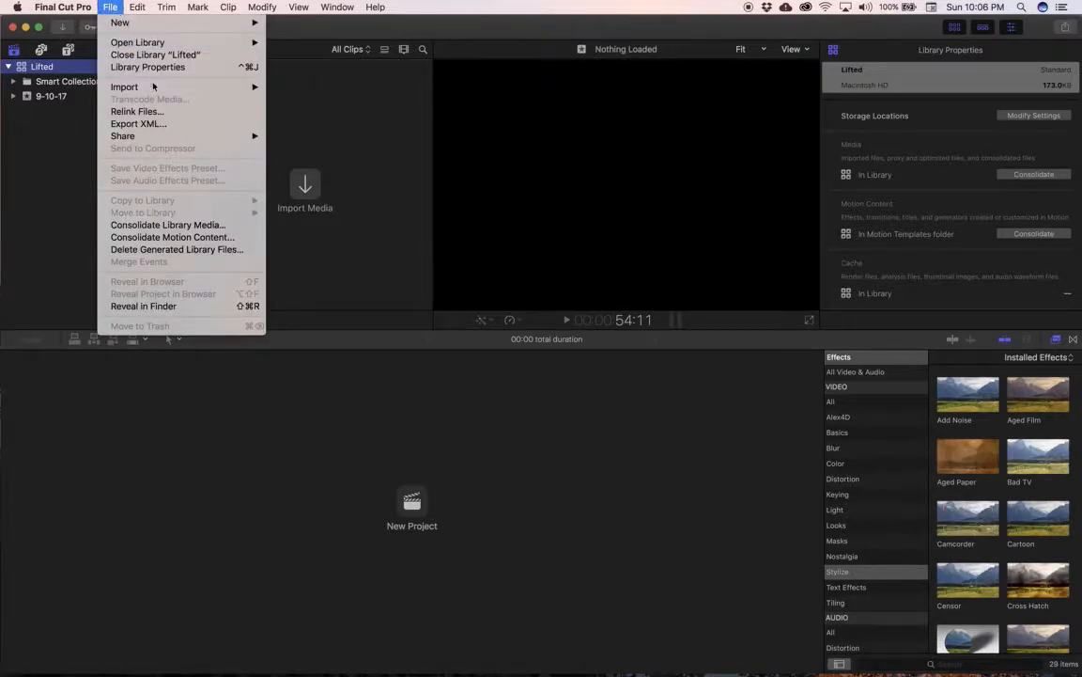
mouse_move(145, 86)
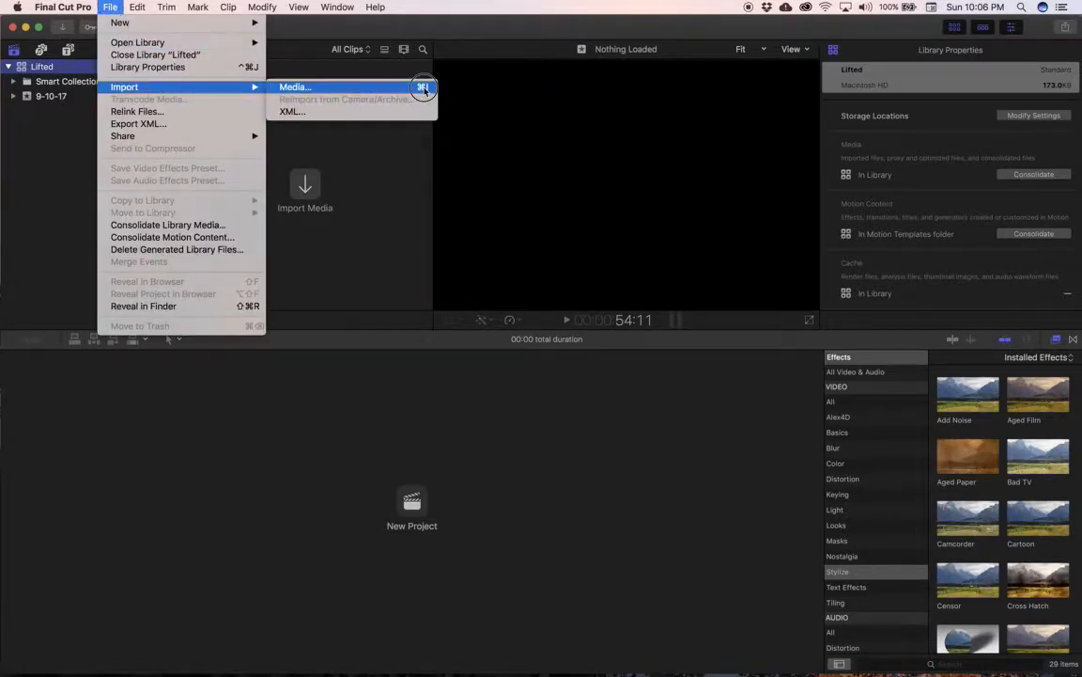
click(293, 88)
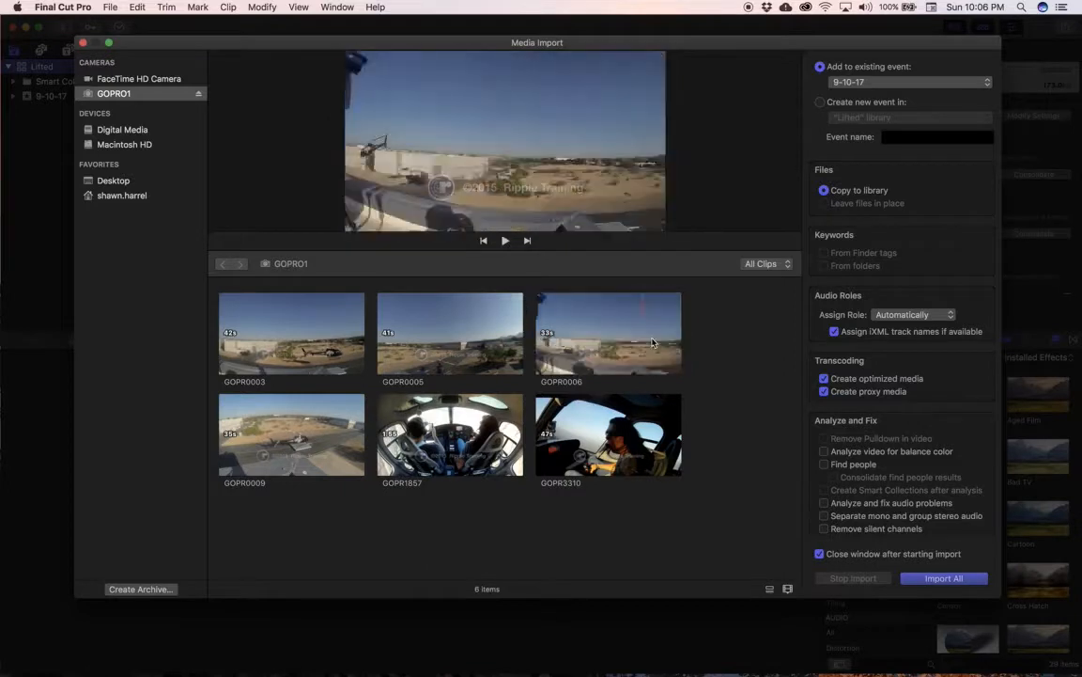
Step: Lower the system volume by three notches
key(XF86AudioLowerVolume)
key(XF86AudioLowerVolume)
key(XF86AudioLowerVolume)
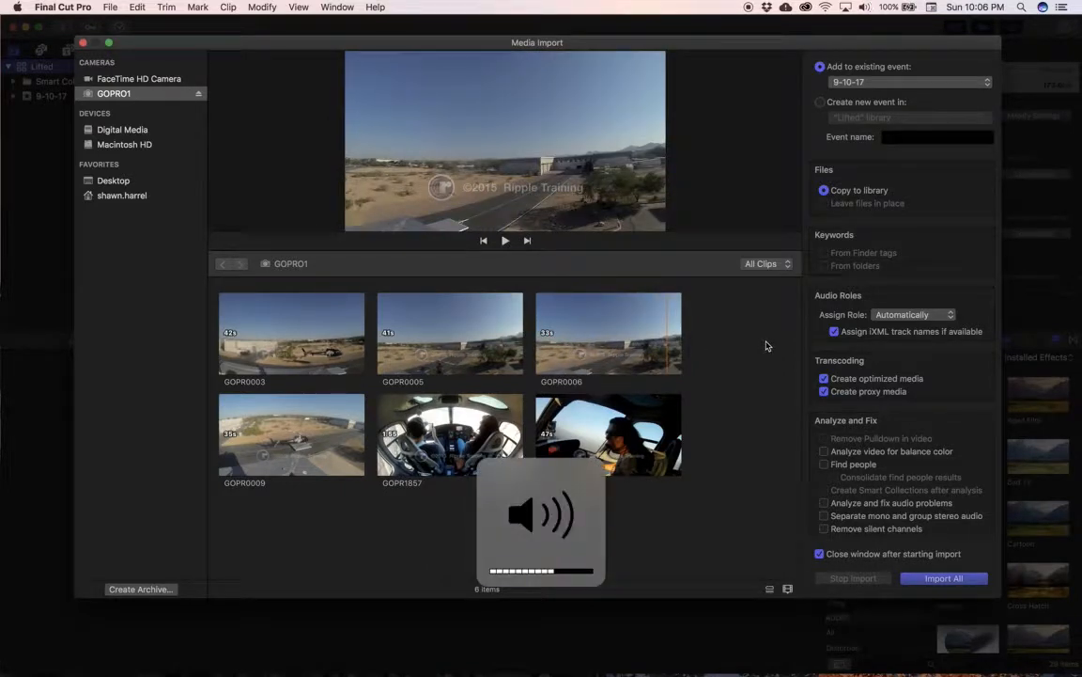
Step: Compare the list and filmstrip views of the GOPRO1 clips, ending in filmstrip view
click(770, 590)
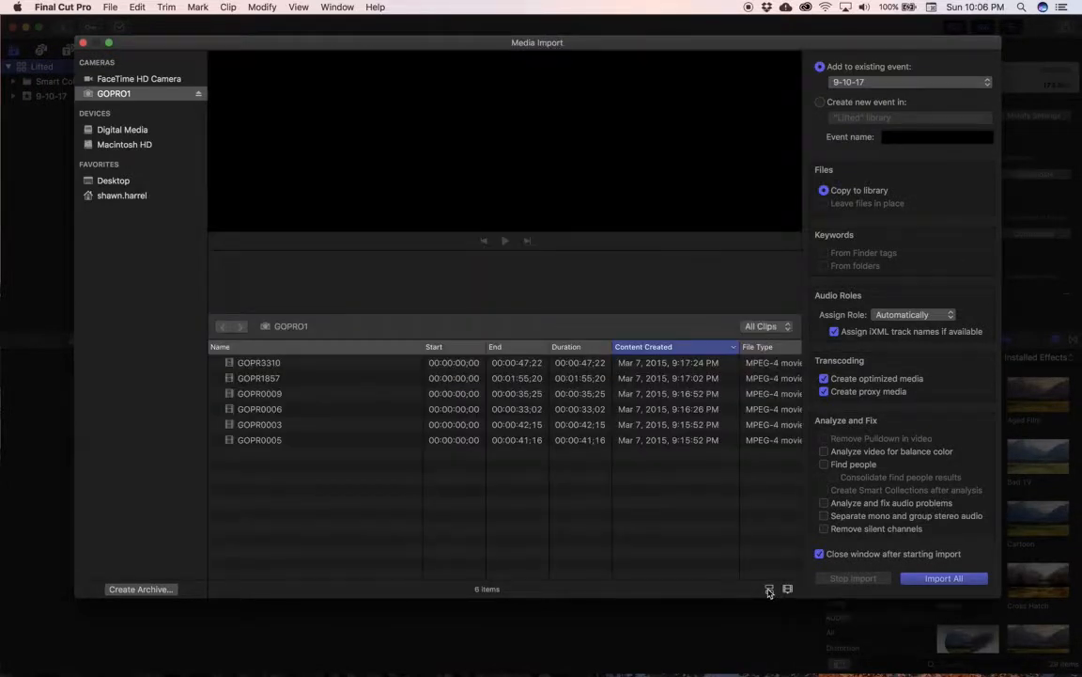
click(770, 590)
click(770, 590)
click(770, 590)
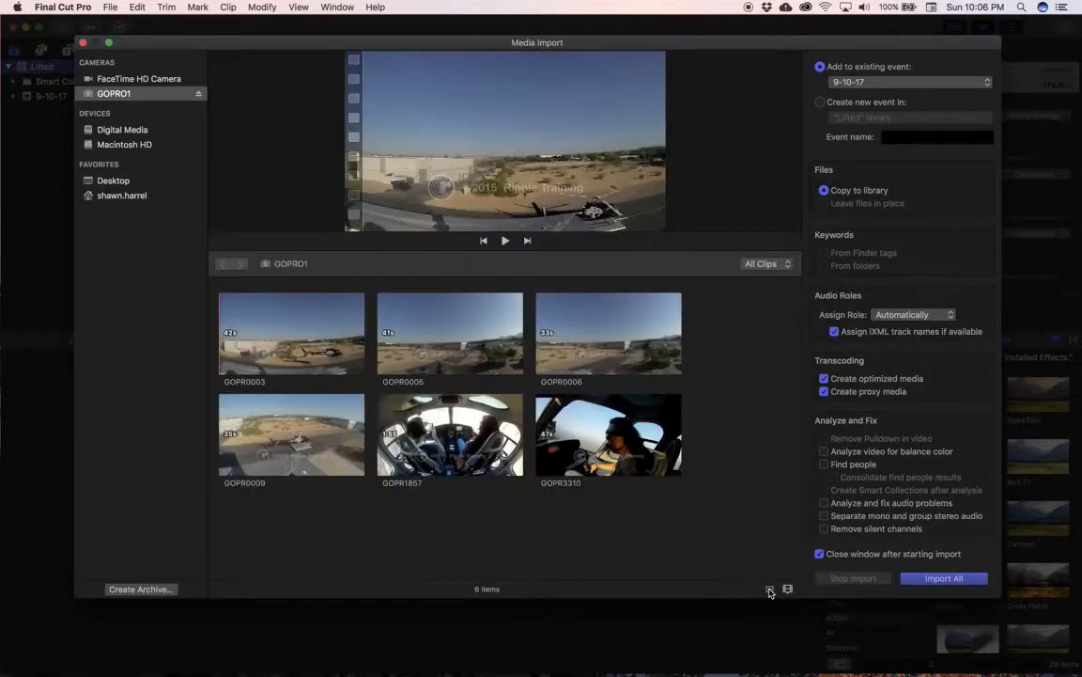
click(770, 590)
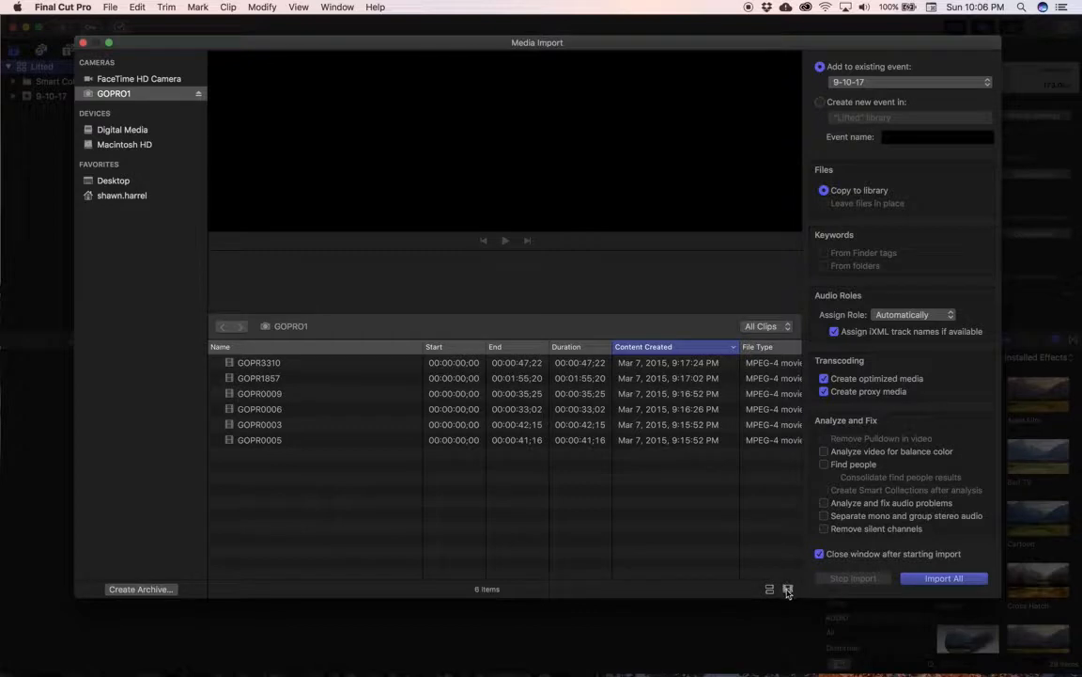
click(788, 590)
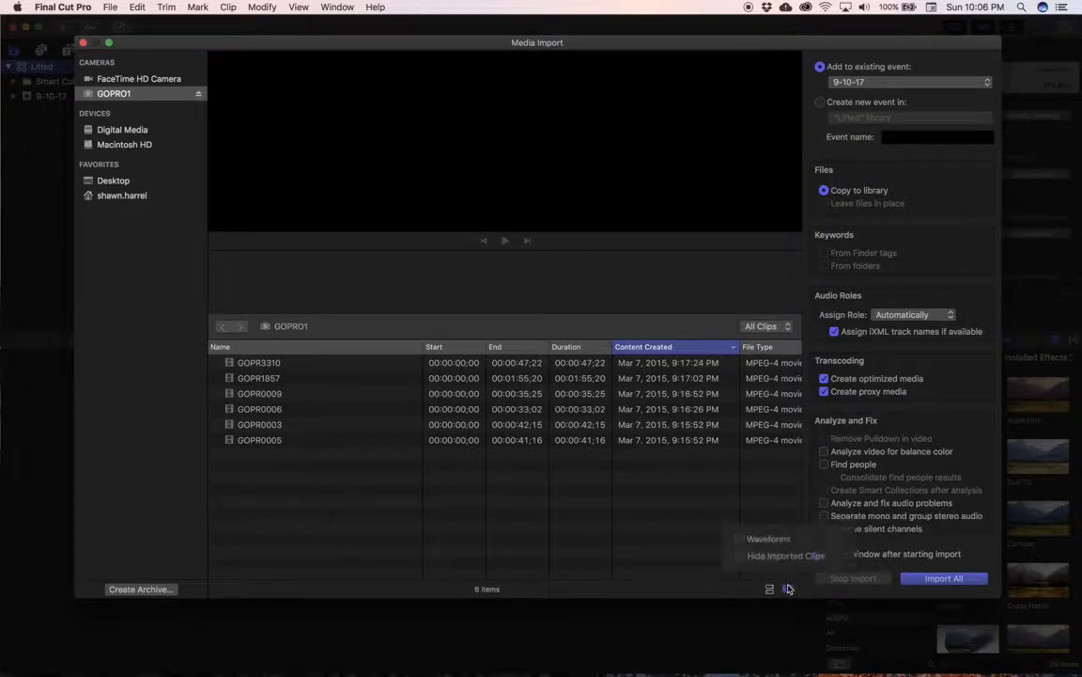
click(770, 590)
click(771, 590)
Step: Try the Waveforms and Hide Imported Clips display options on the GOPRO1 clips, leaving both turned off
click(787, 589)
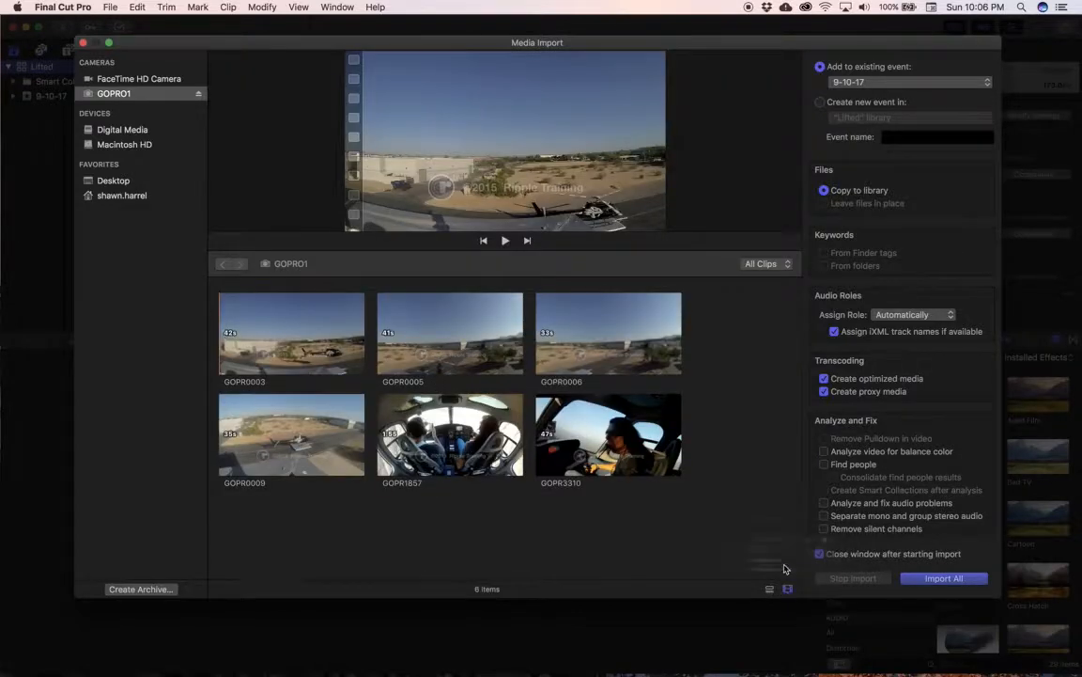
click(719, 542)
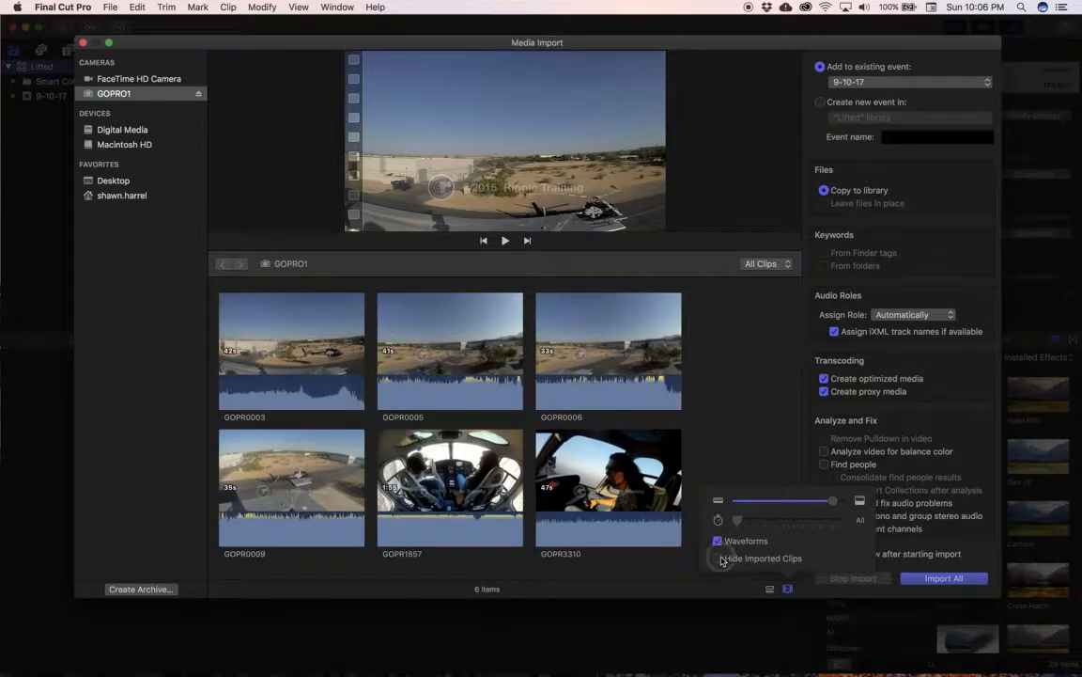
click(718, 559)
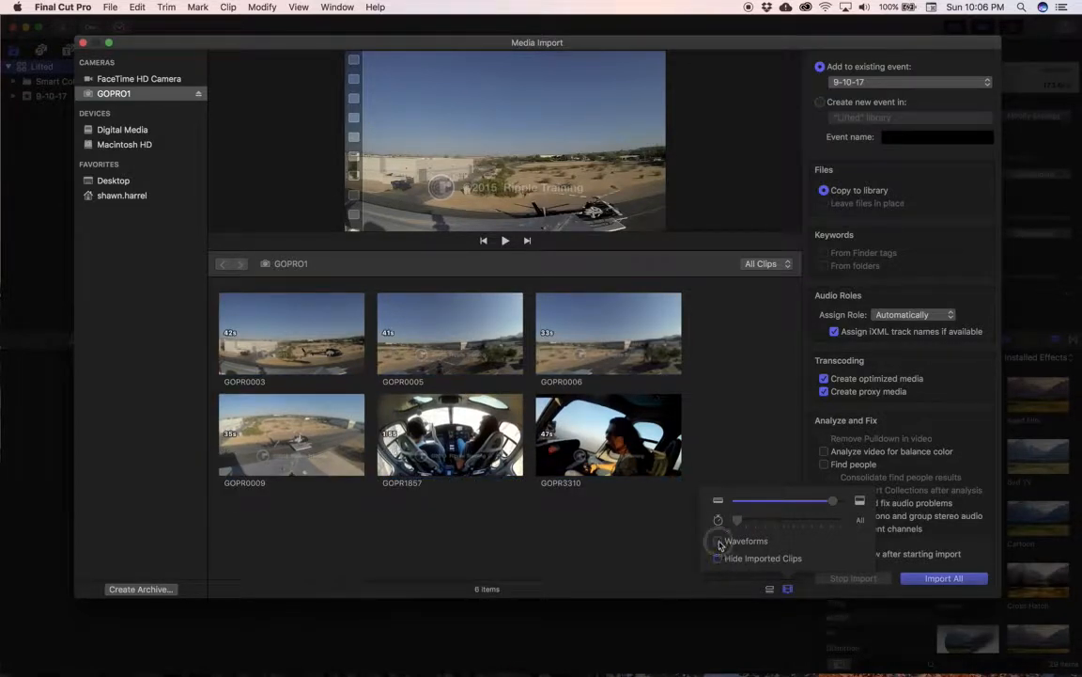
click(719, 541)
click(718, 559)
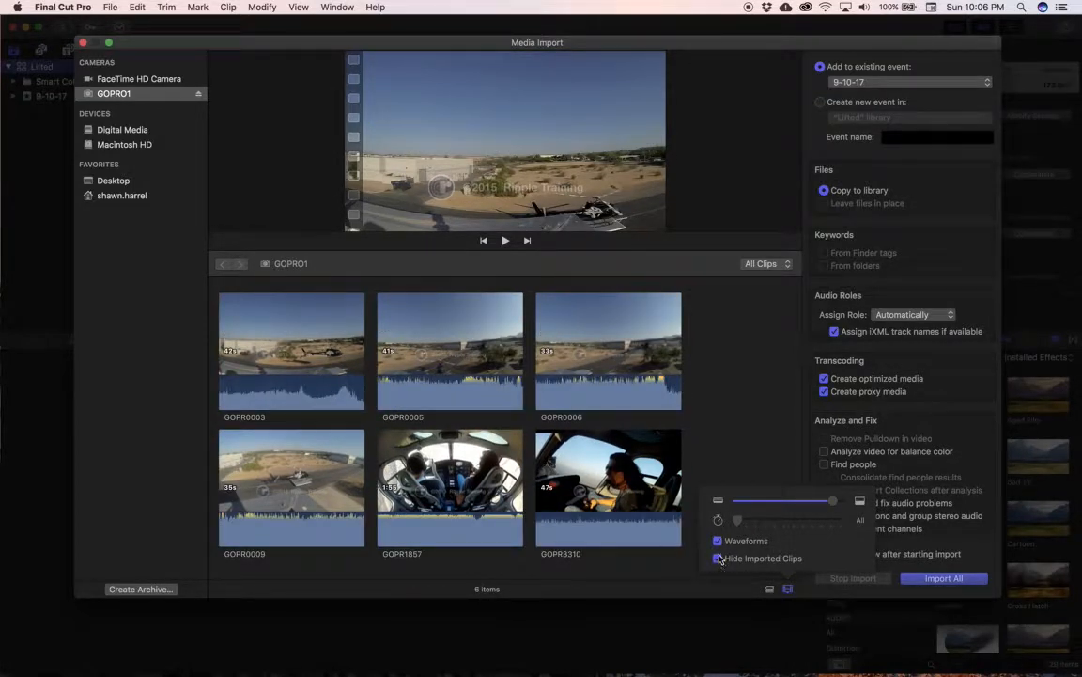
click(719, 542)
Step: Expand the clip filmstrips to 5 seconds per thumbnail, then fit each clip back into a single thumbnail
drag(738, 520, 812, 522)
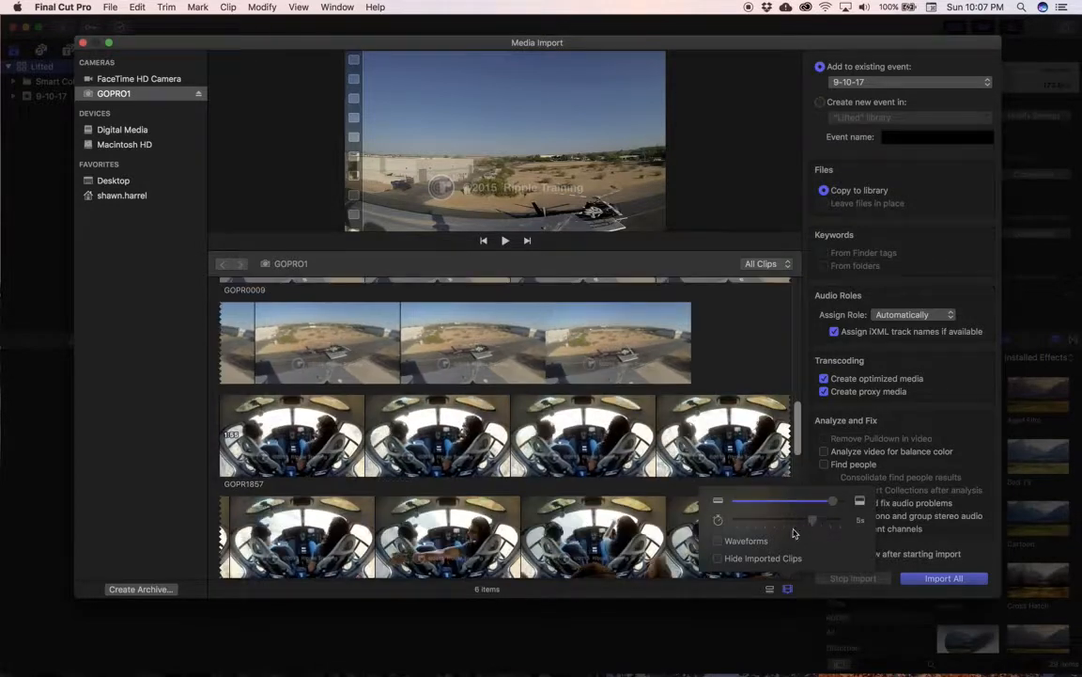
click(788, 590)
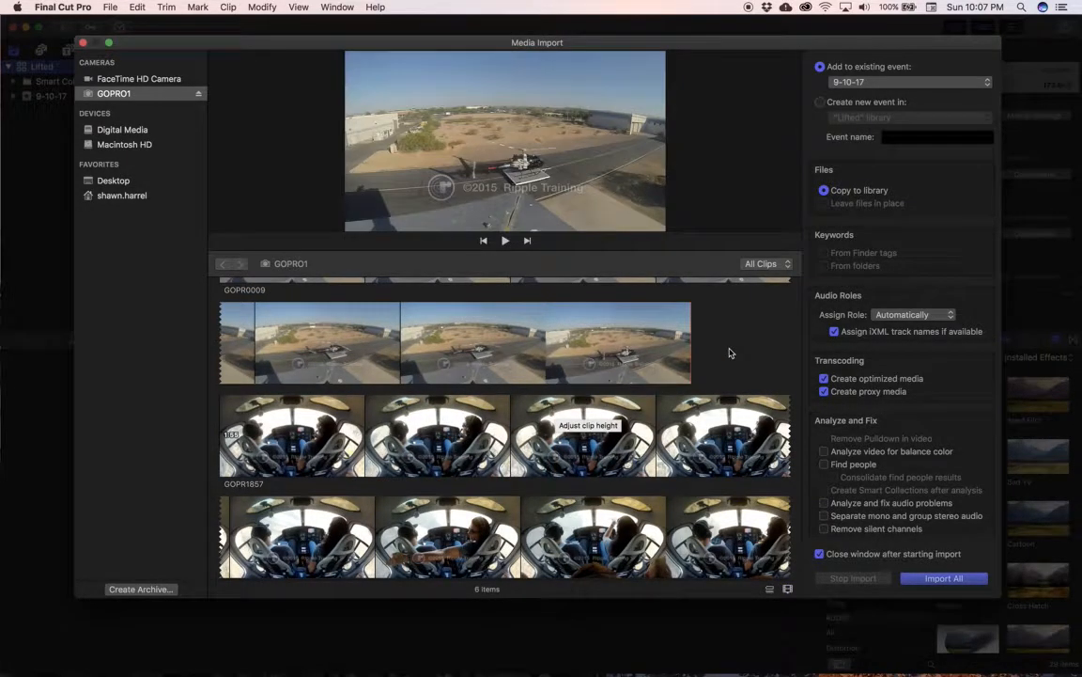
key(shift+z)
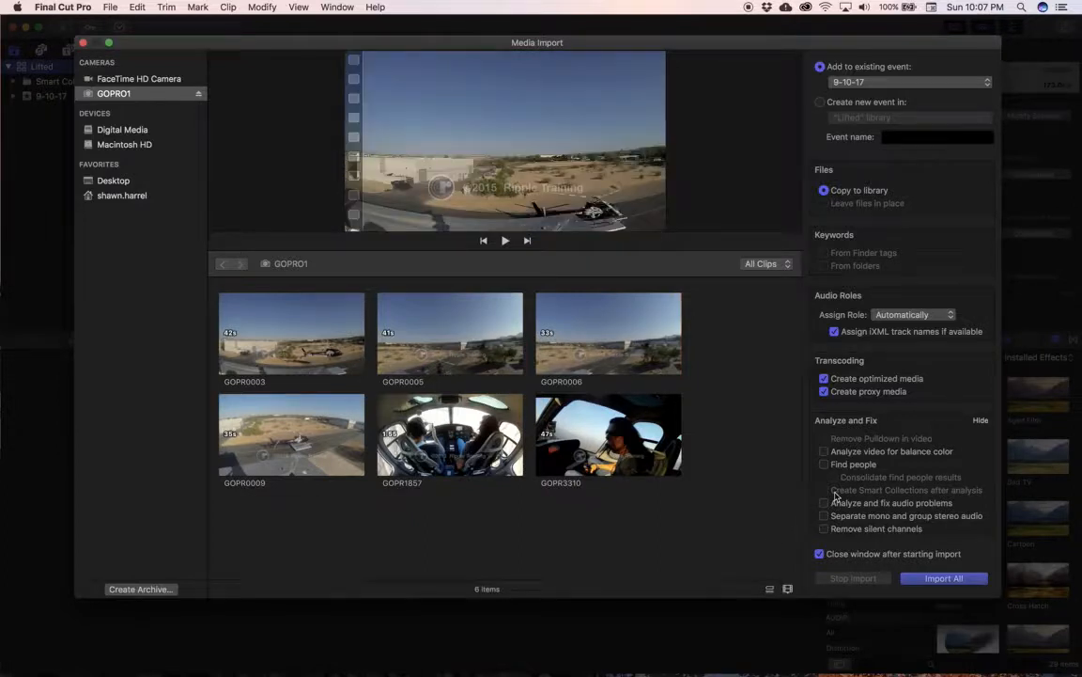
Step: Reposition the Media Import window so its source list and import options are both fully in view
drag(744, 43, 560, 45)
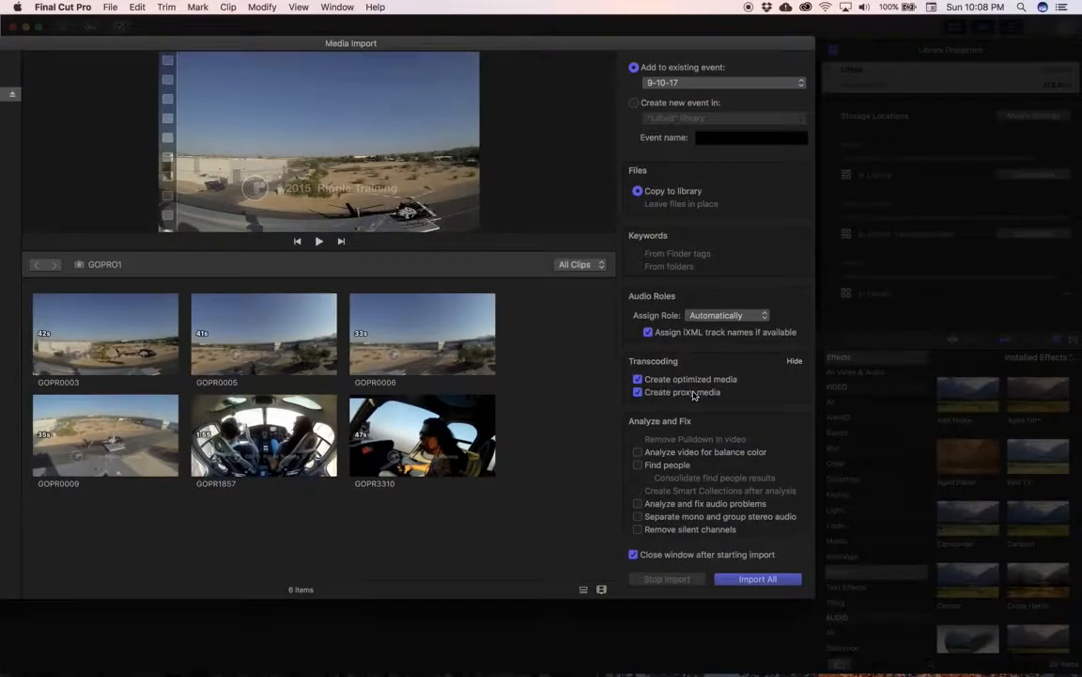
drag(360, 52, 612, 44)
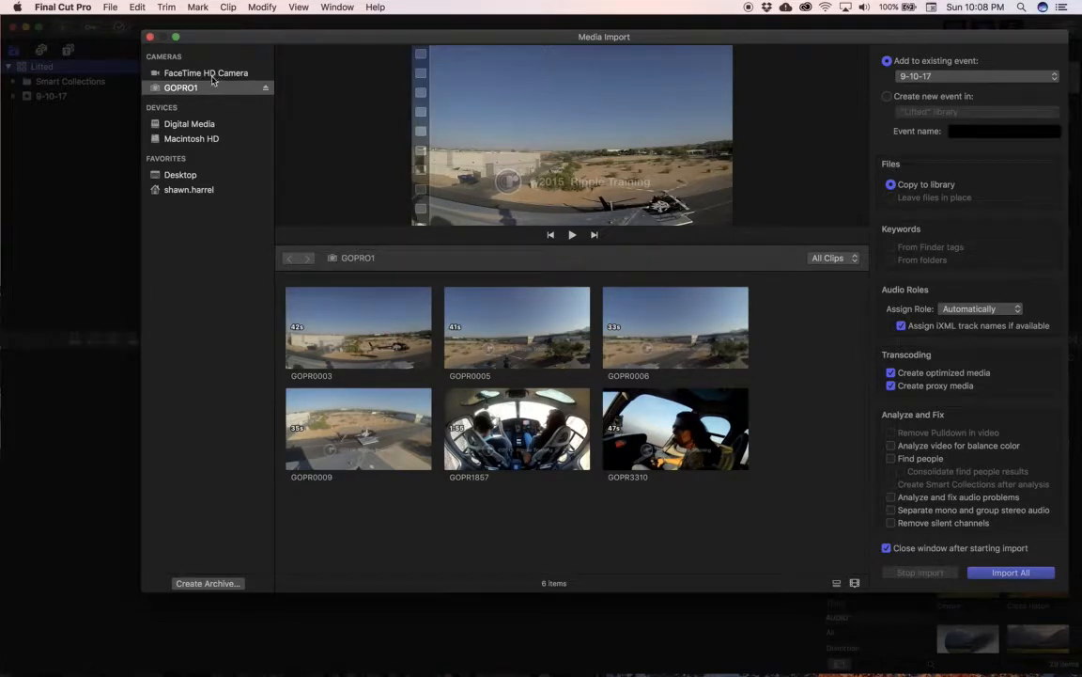
Step: Start a camera archive of GOPRO1, browse to the Digital Media folder on the STAFS1 server as destination, and cancel it
click(206, 584)
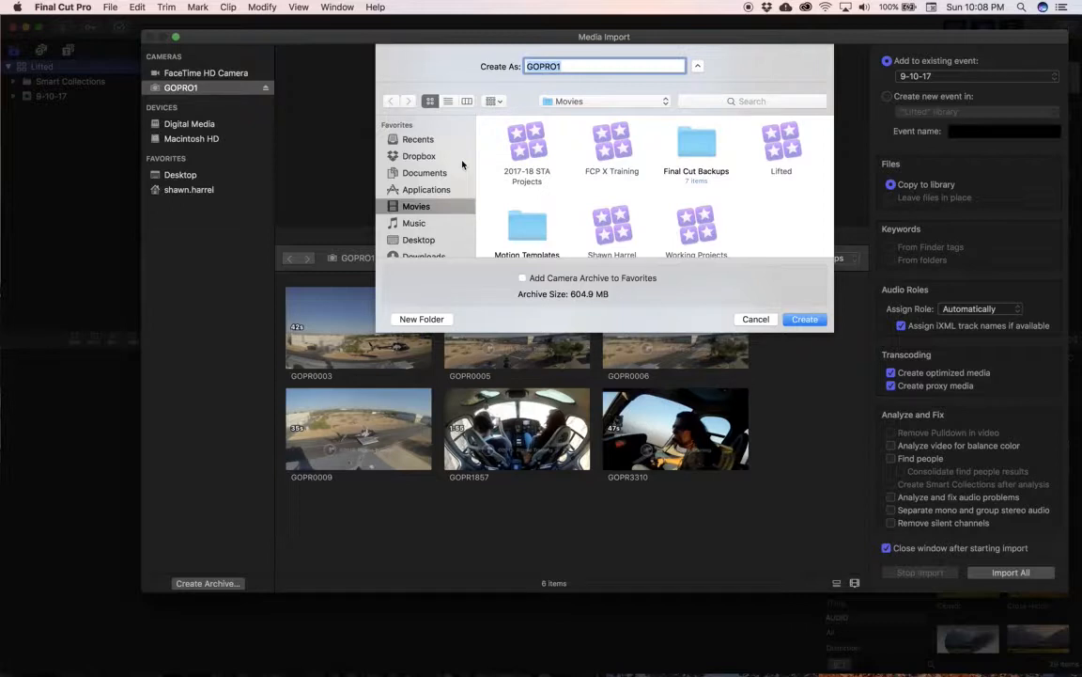
scroll(426, 202, down, 5)
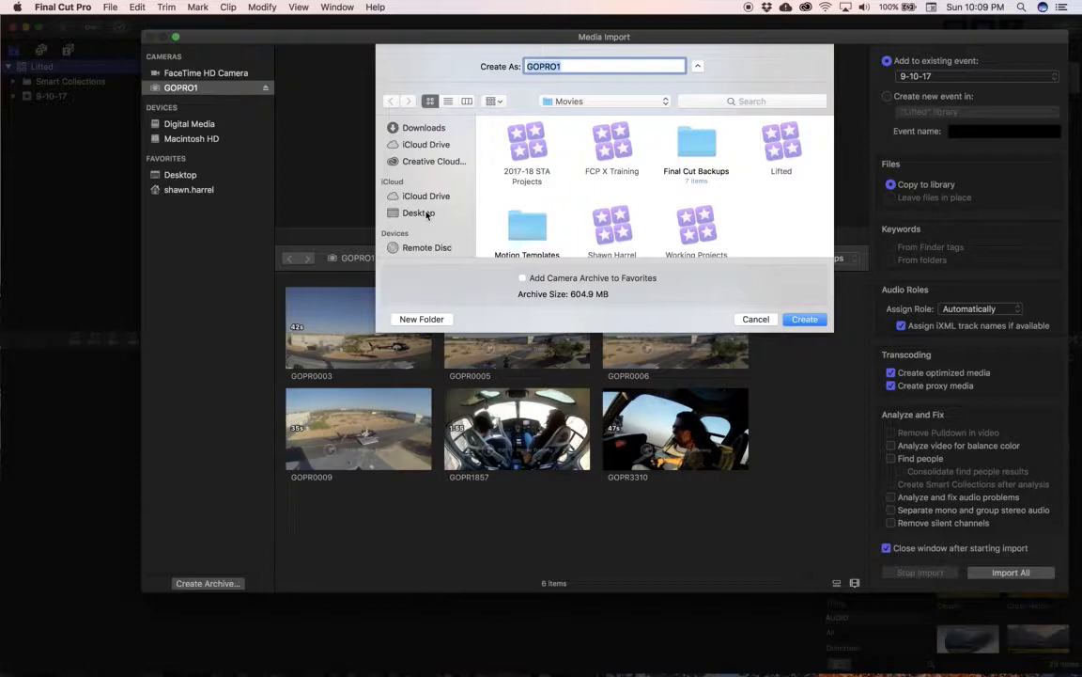
scroll(428, 214, down, 5)
click(420, 165)
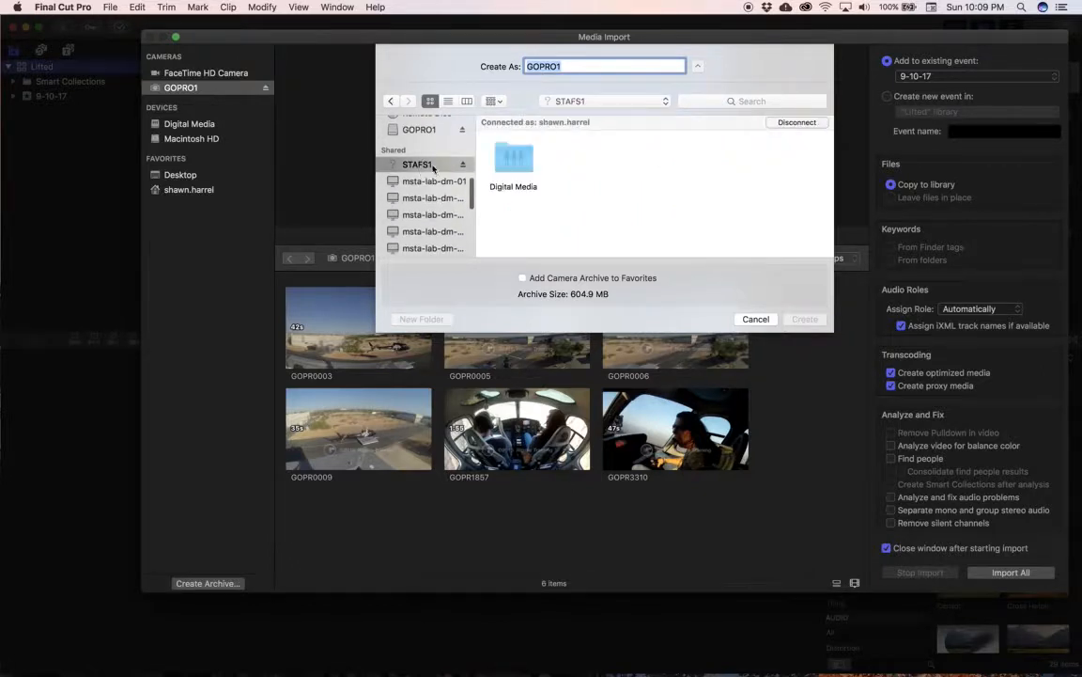
double_click(513, 160)
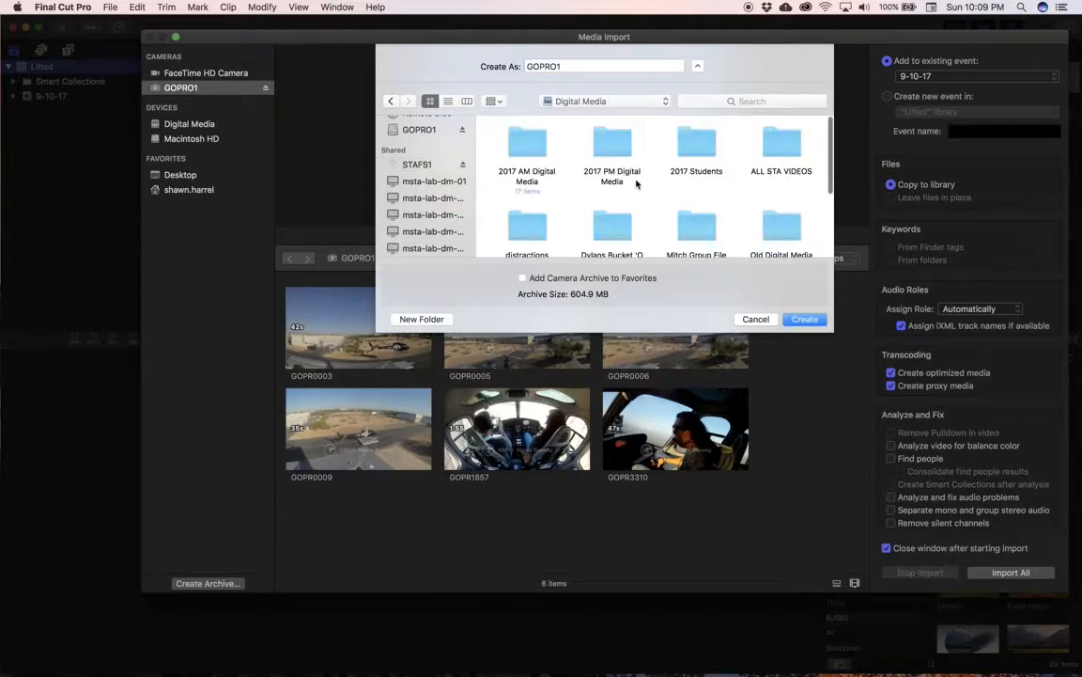
scroll(702, 220, down, 2)
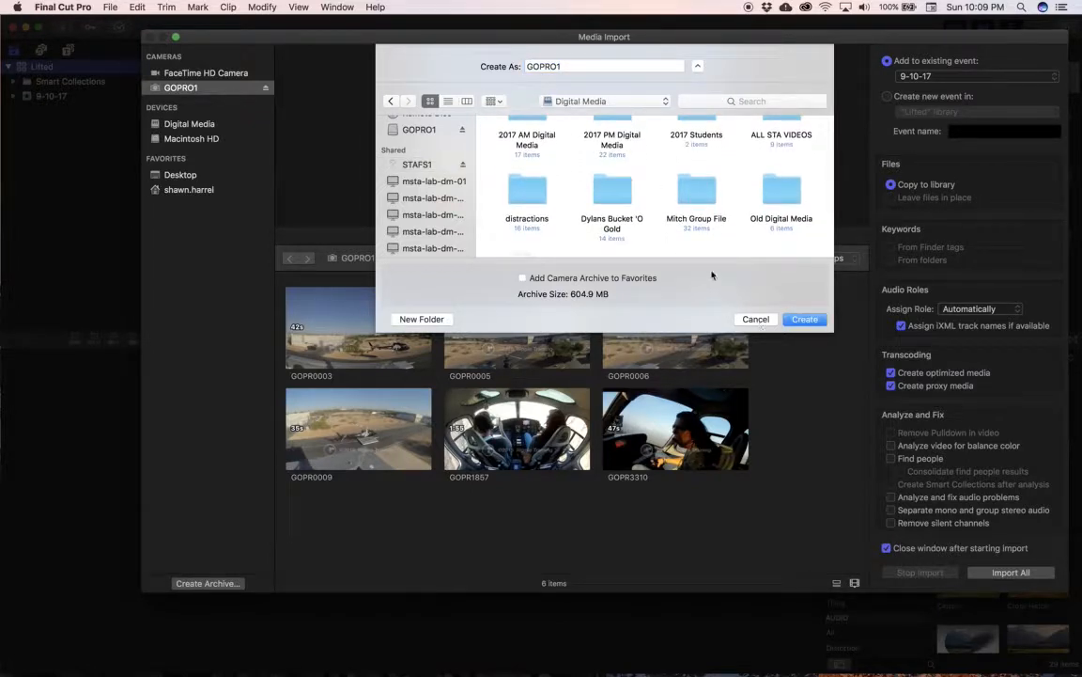
click(755, 320)
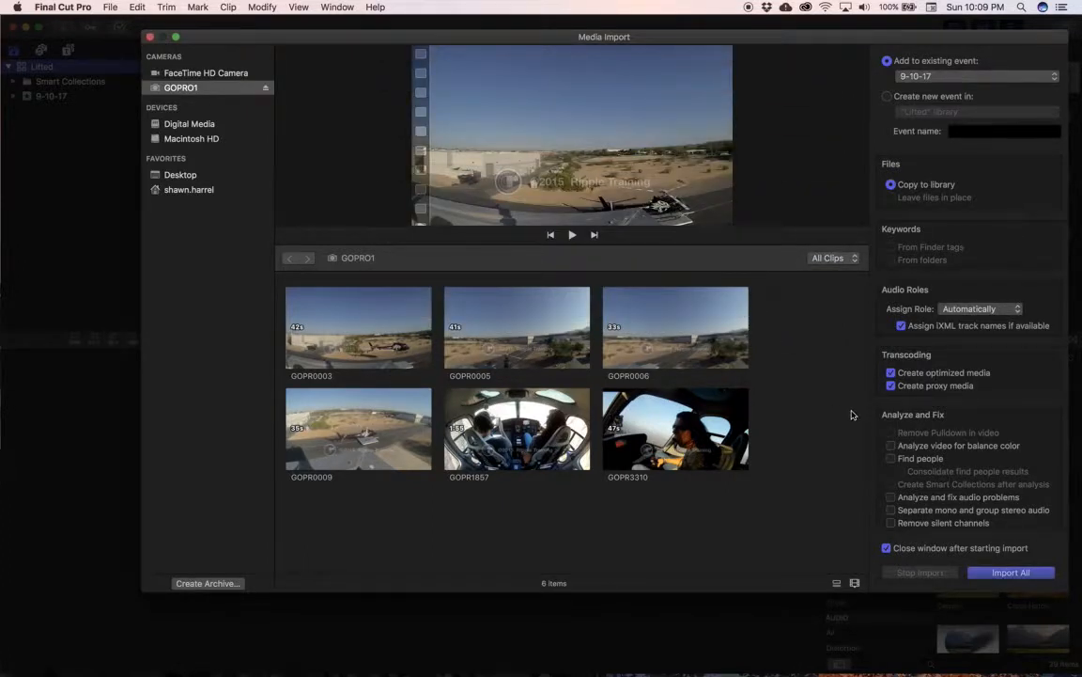
Step: Review the application's Import preferences without changing them, and return to the Media Import window
click(150, 37)
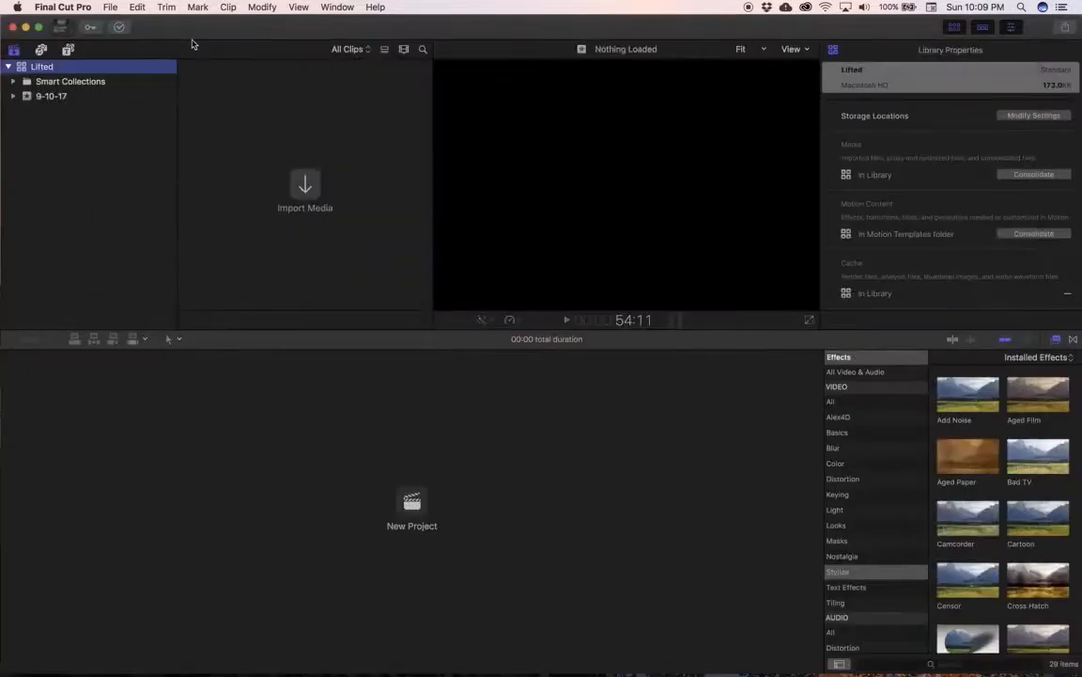
click(109, 7)
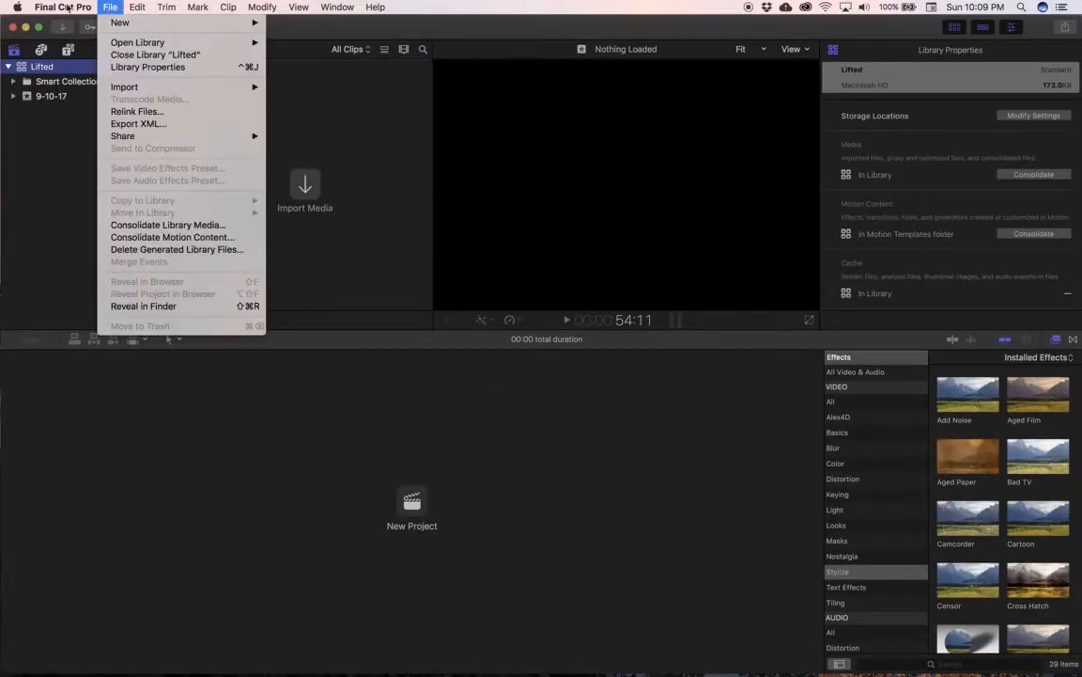
mouse_move(68, 8)
click(80, 43)
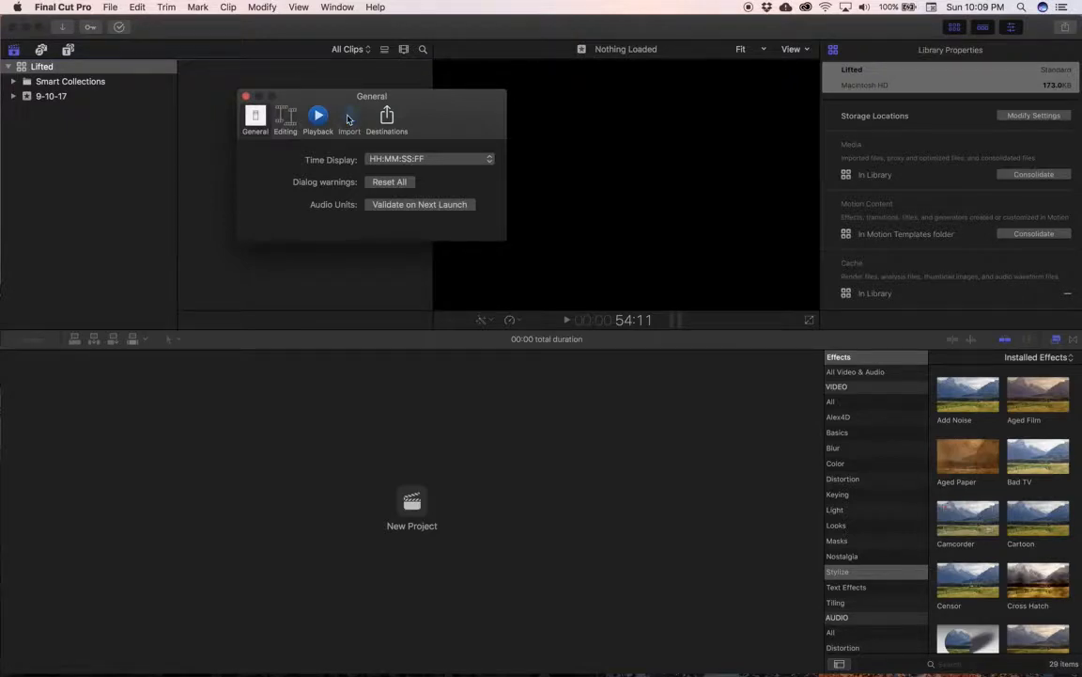
click(346, 118)
drag(486, 111, 527, 105)
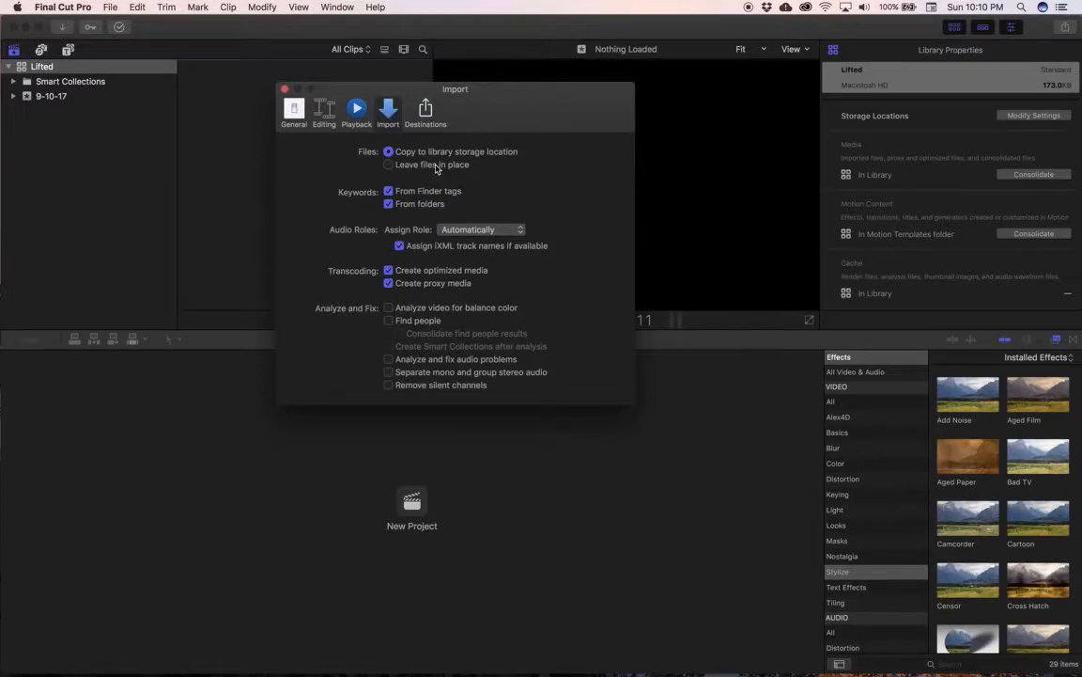
click(285, 89)
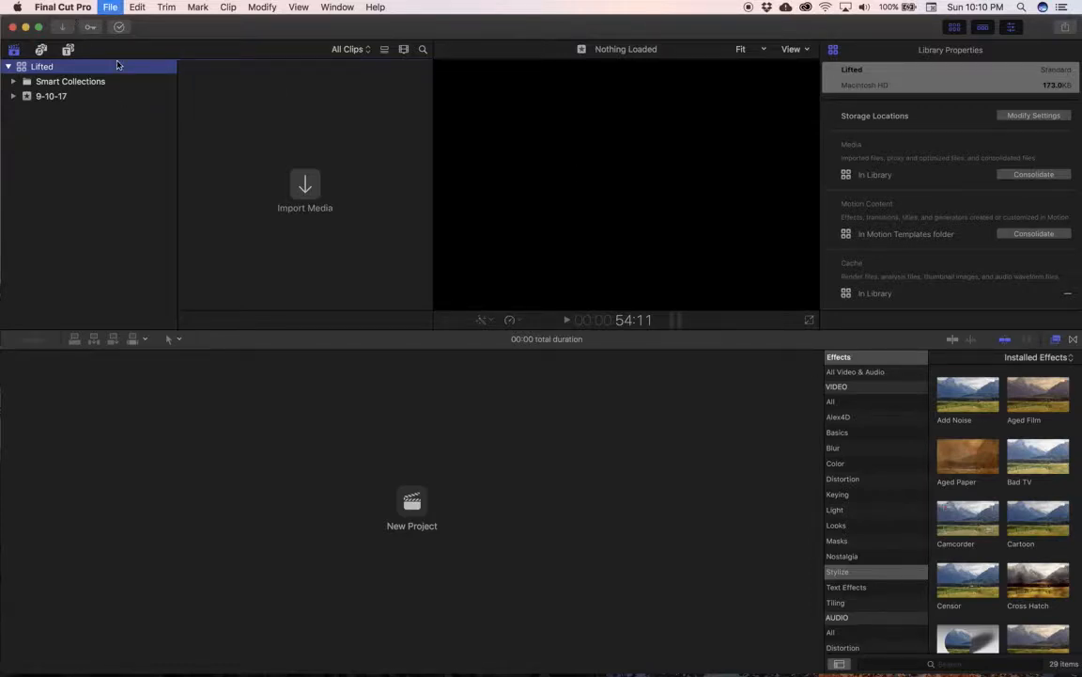
key(super+i)
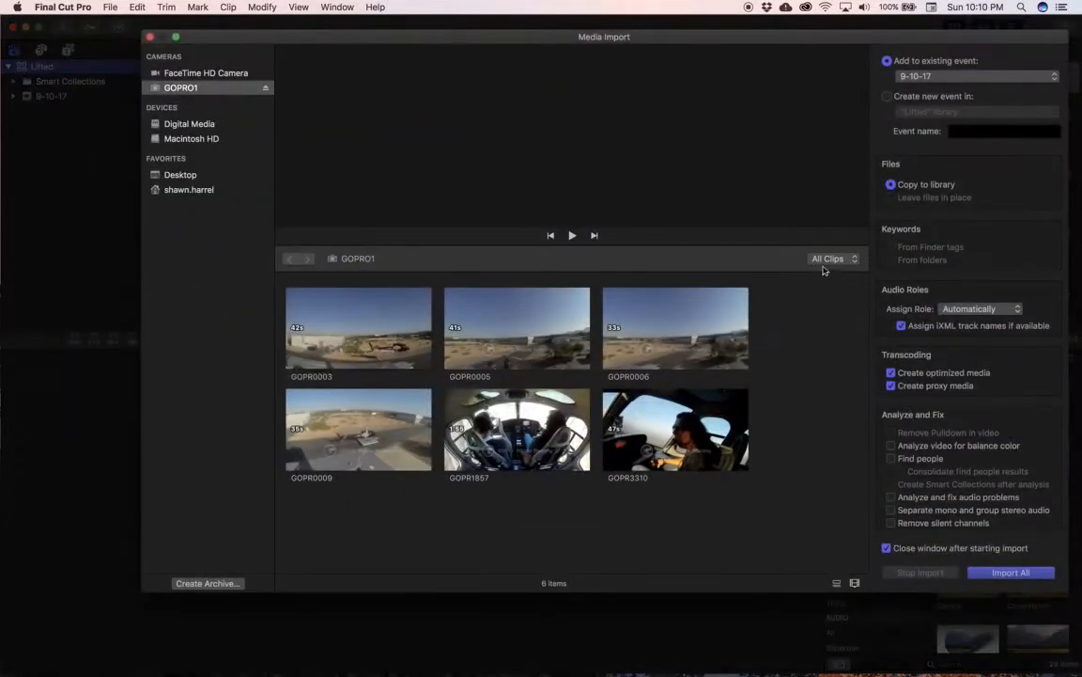
Step: Mark two separate import ranges in the GOPR0003 clip, each about 3 seconds long
key(XF86AudioMute)
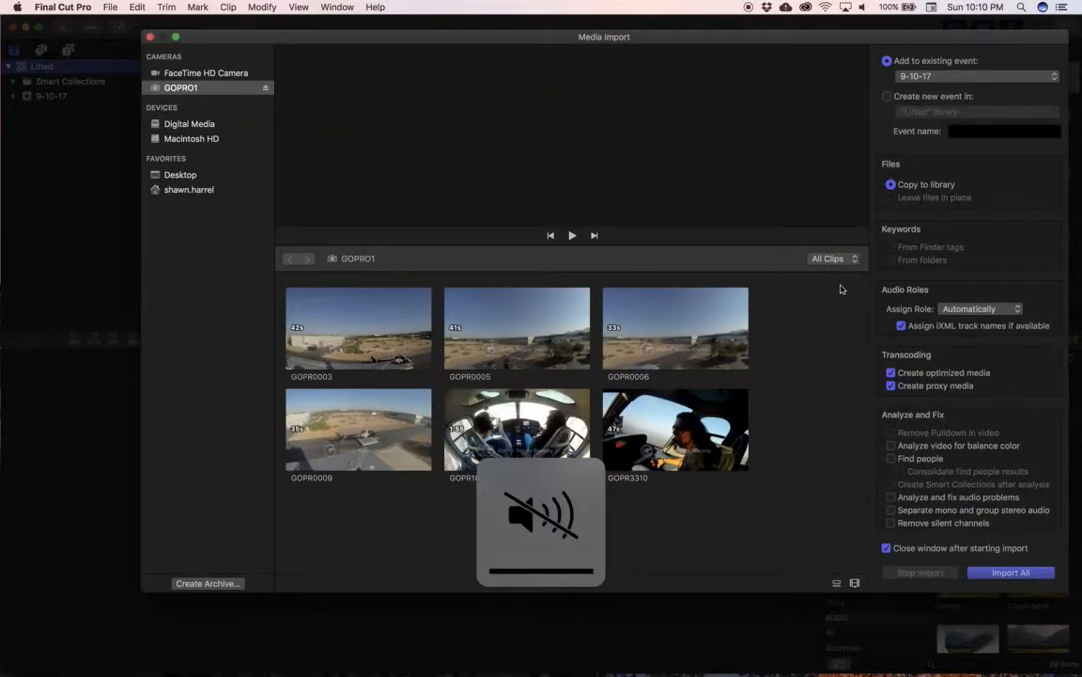
click(311, 330)
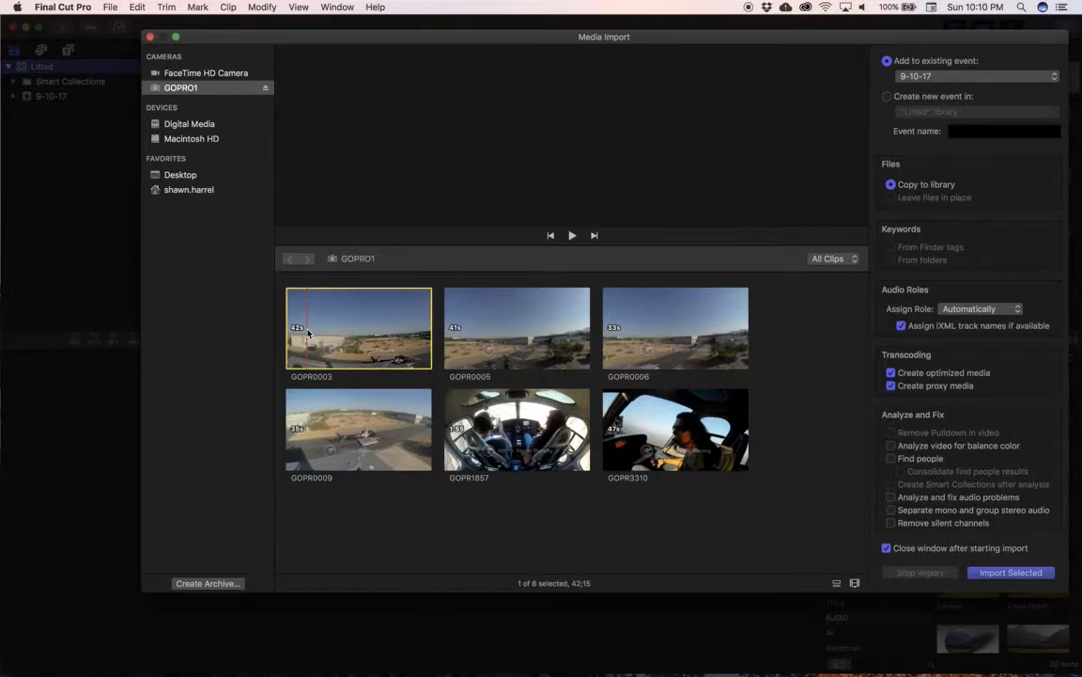
key(i)
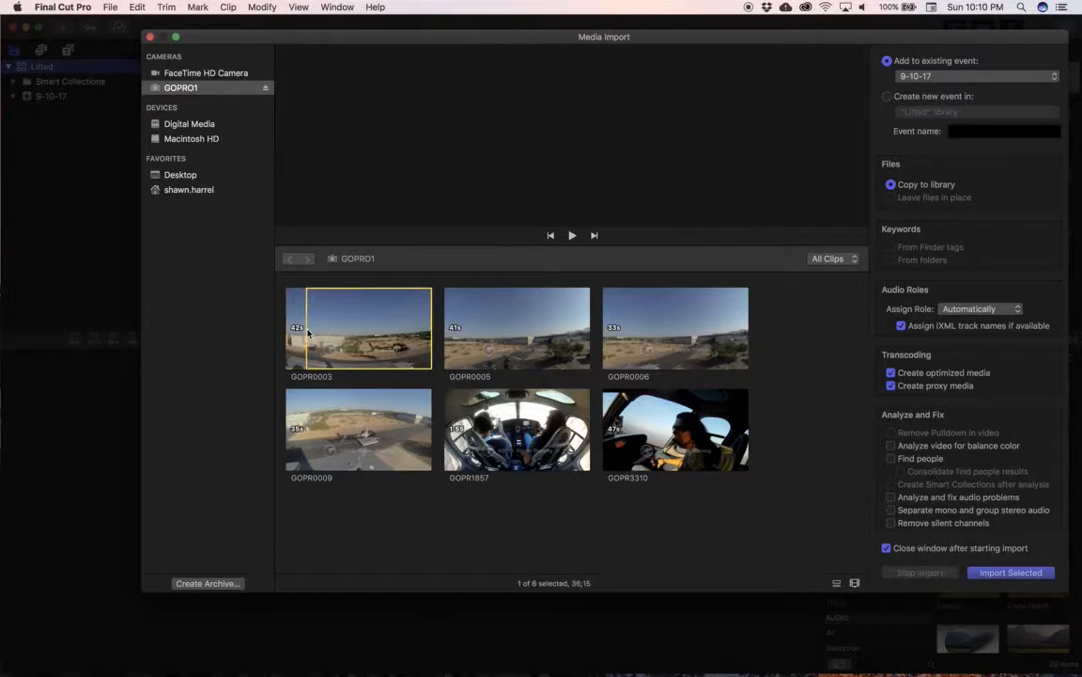
key(o)
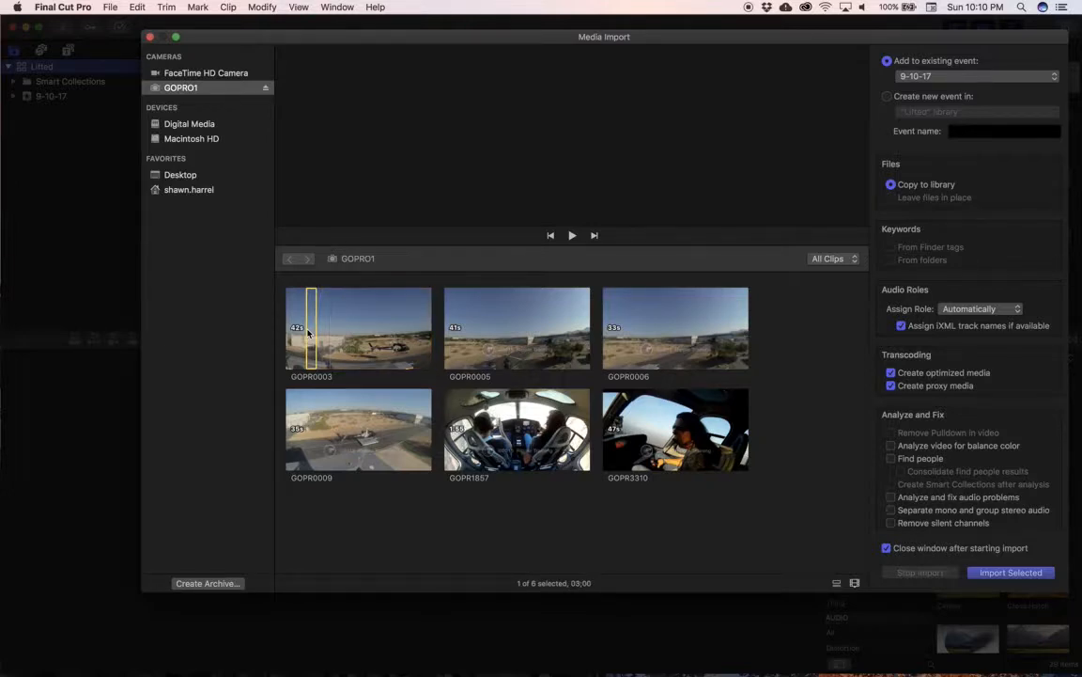
key(super+shift+i)
key(space)
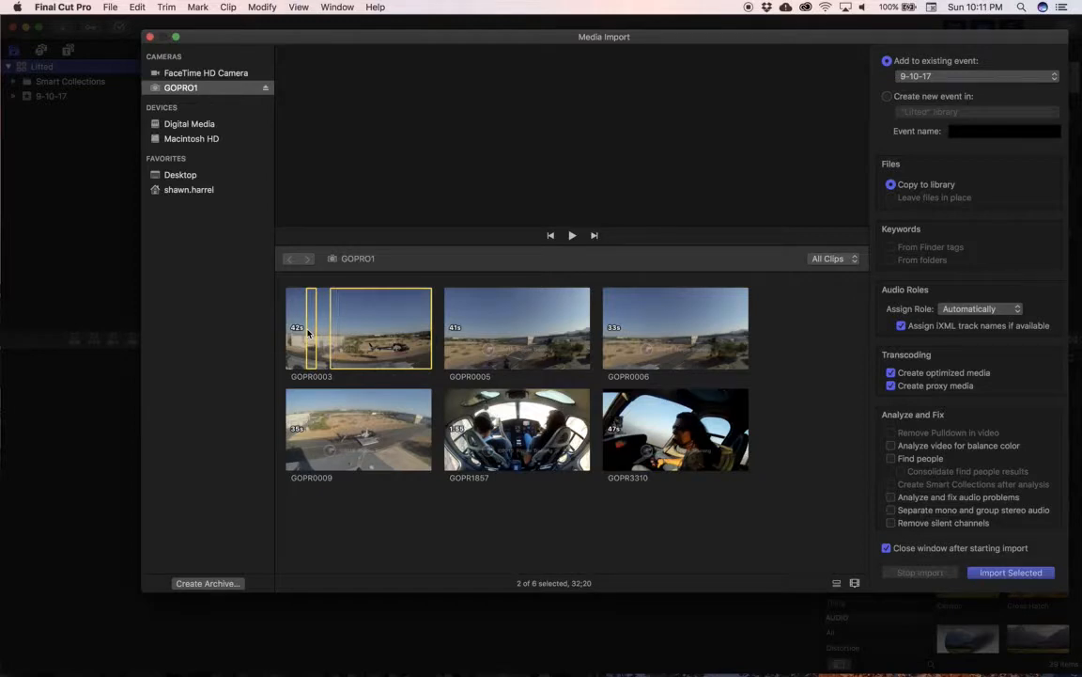
key(o)
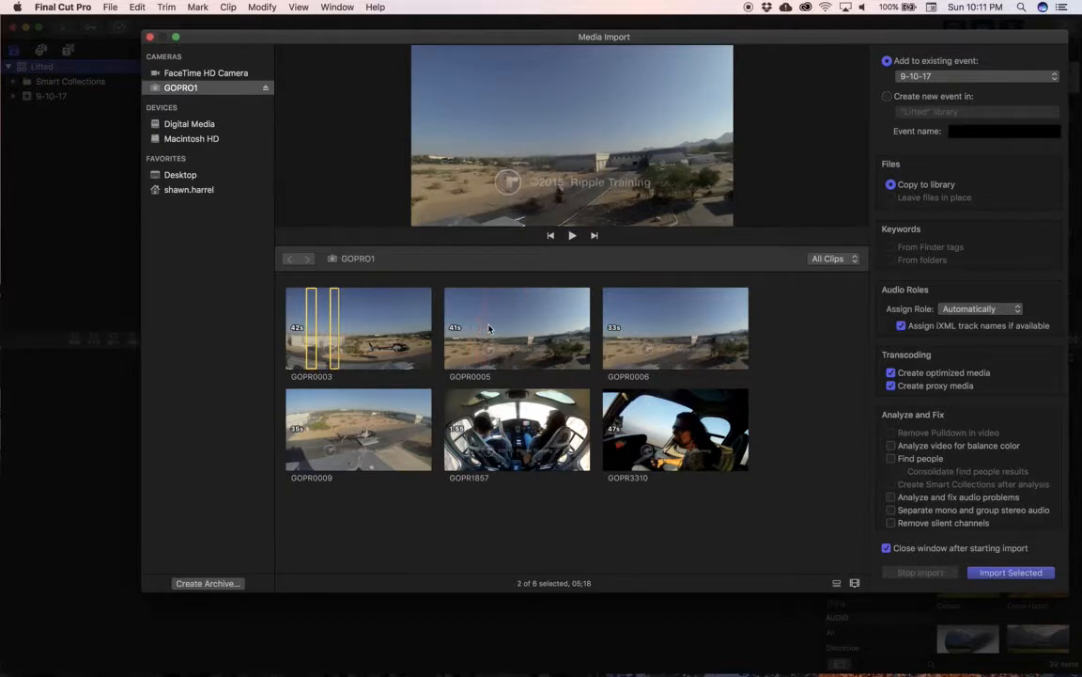
Step: Add two ranges in GOPR0005 and one range of about 7 seconds in GOPR0006 to the import selection
drag(484, 327, 550, 313)
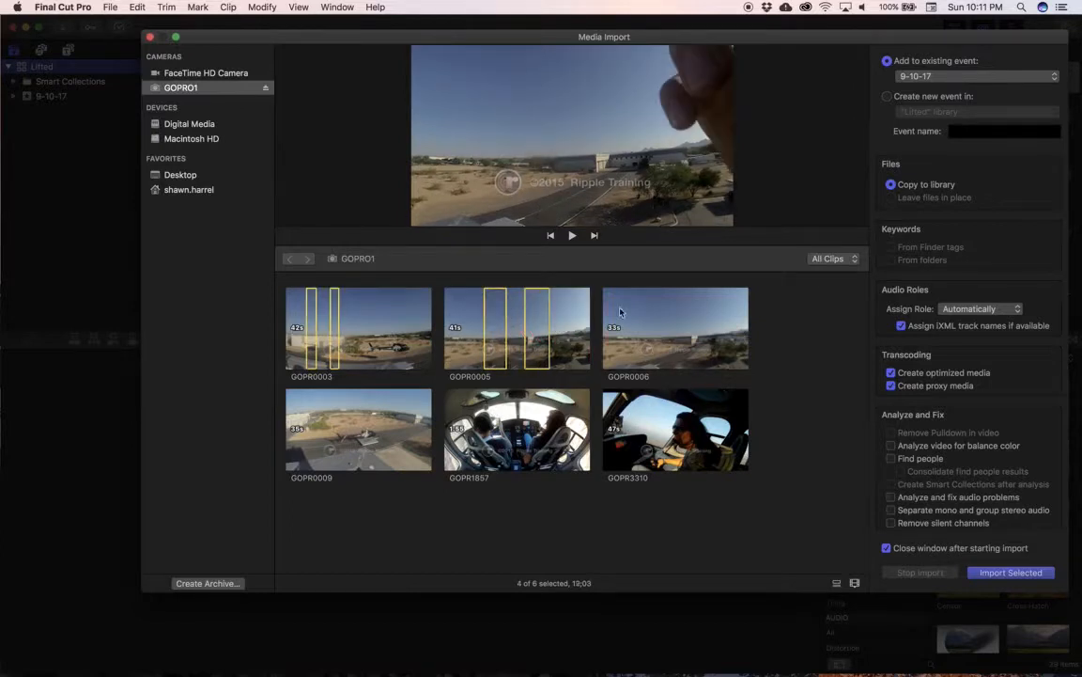
drag(620, 312, 658, 314)
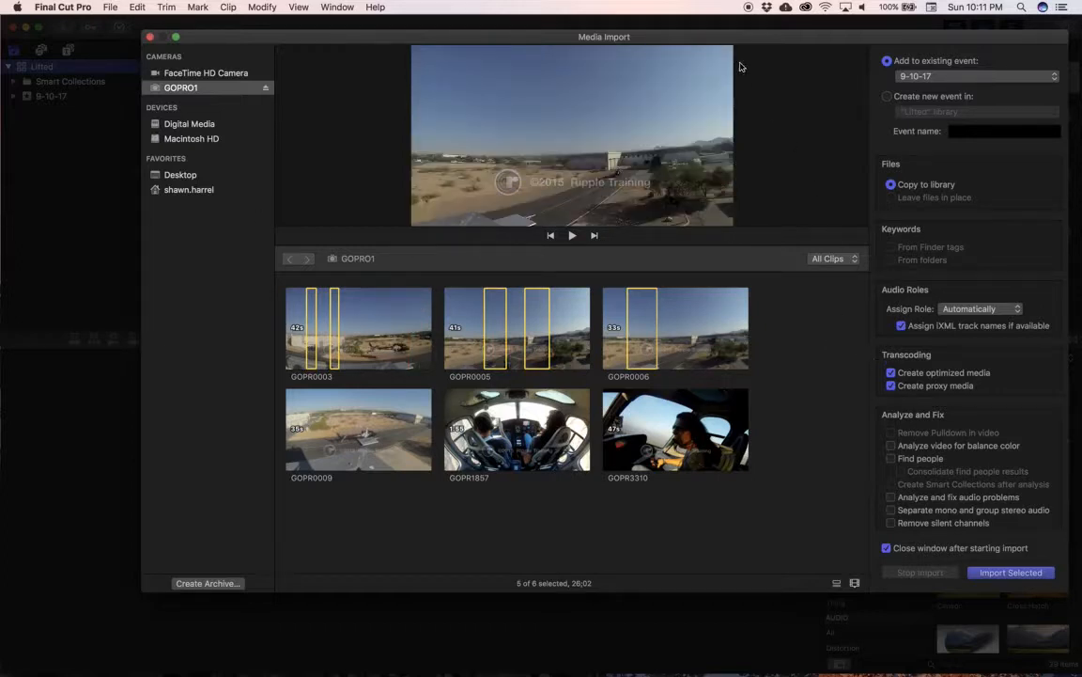
drag(728, 44, 479, 47)
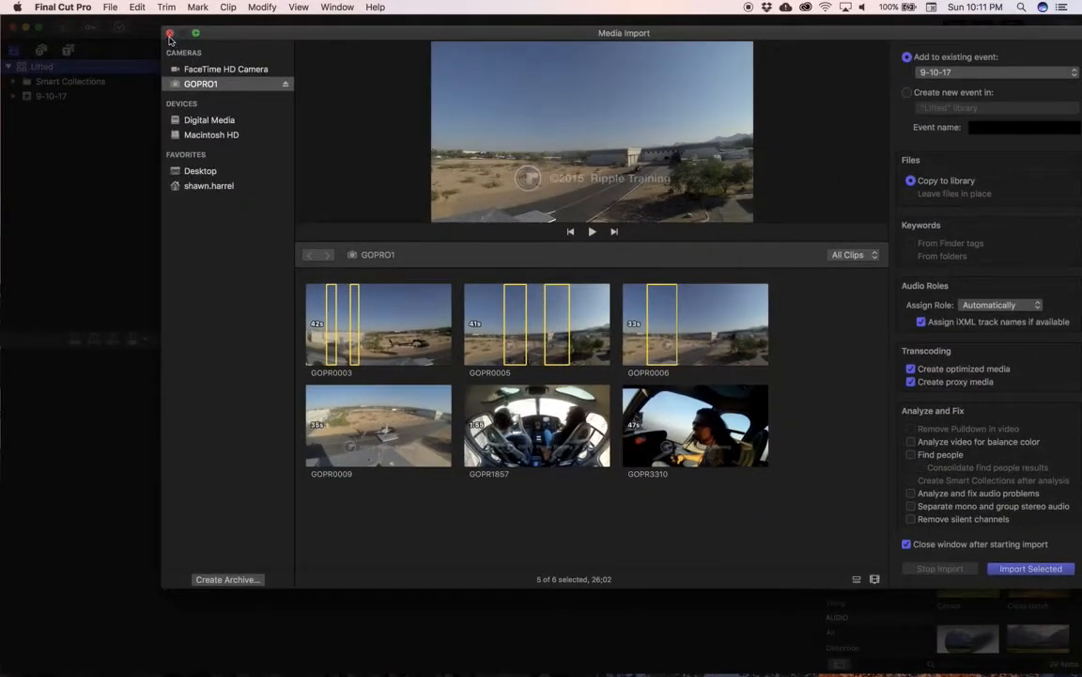
Step: Browse the import devices and open the Final Cut Pro X Media folder on the Desktop inside the home folder
click(188, 119)
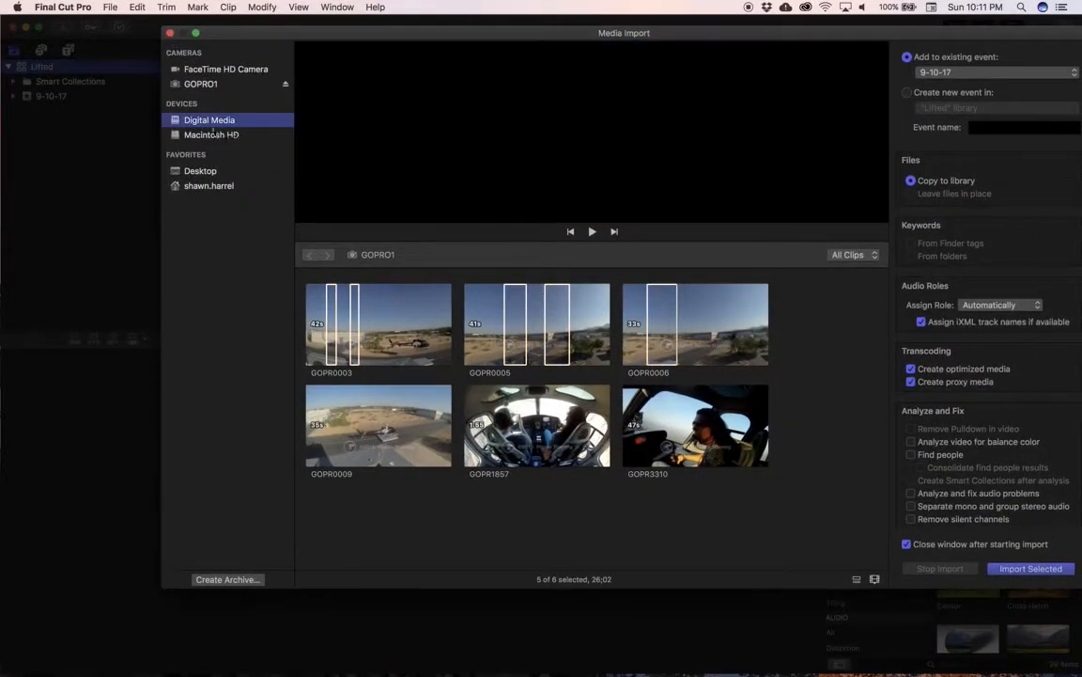
click(211, 134)
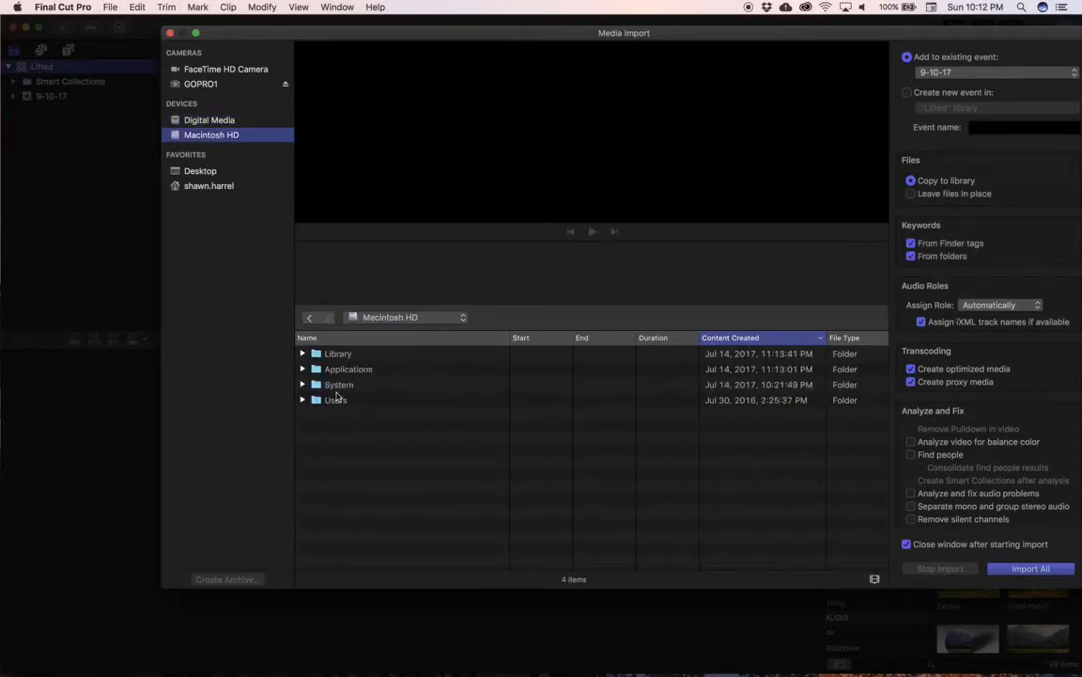
click(214, 121)
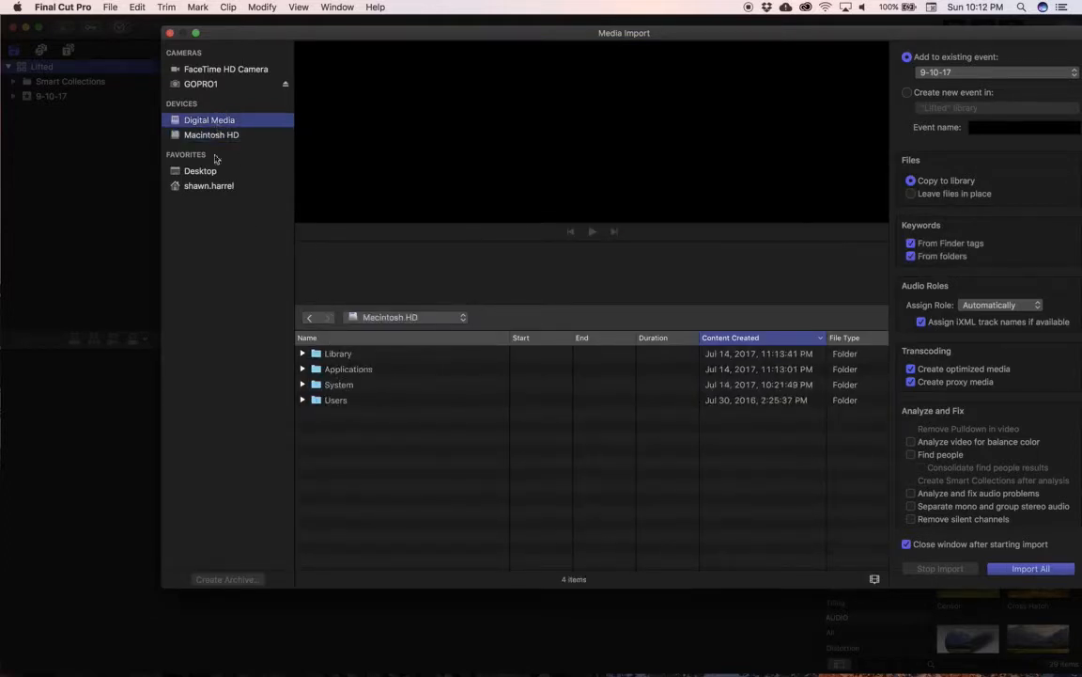
click(209, 186)
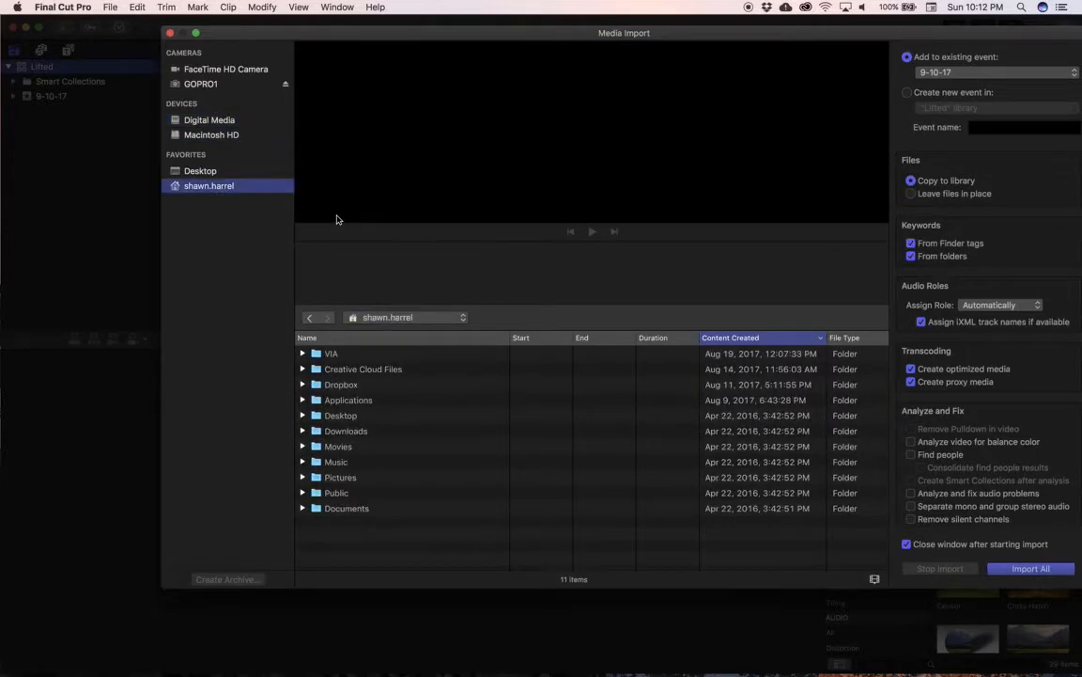
double_click(374, 420)
double_click(387, 355)
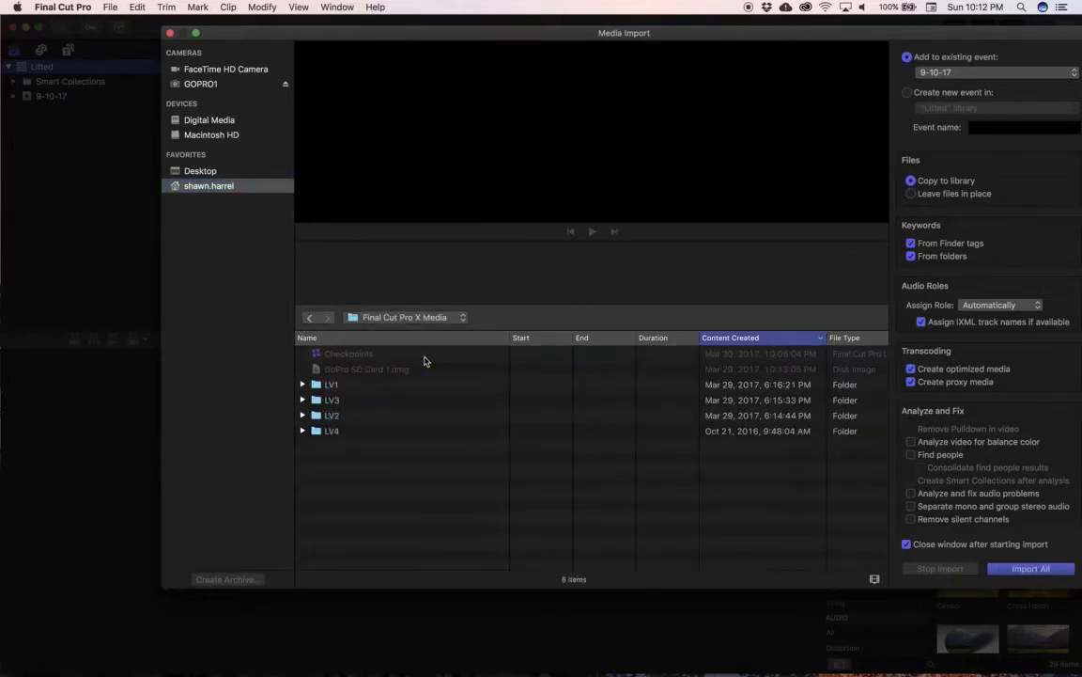
Step: Import the LV1, LV2, LV3 and LV4 folders into the existing event 9-10-17, copying the files to the library
click(374, 385)
shift+click(365, 430)
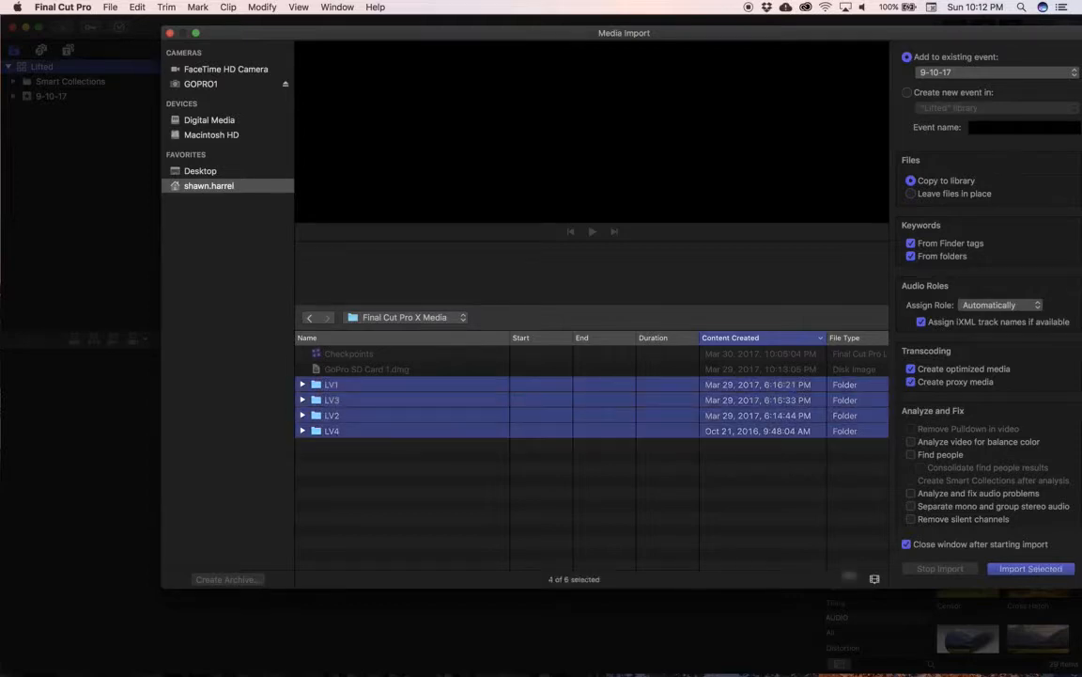
drag(844, 36, 692, 34)
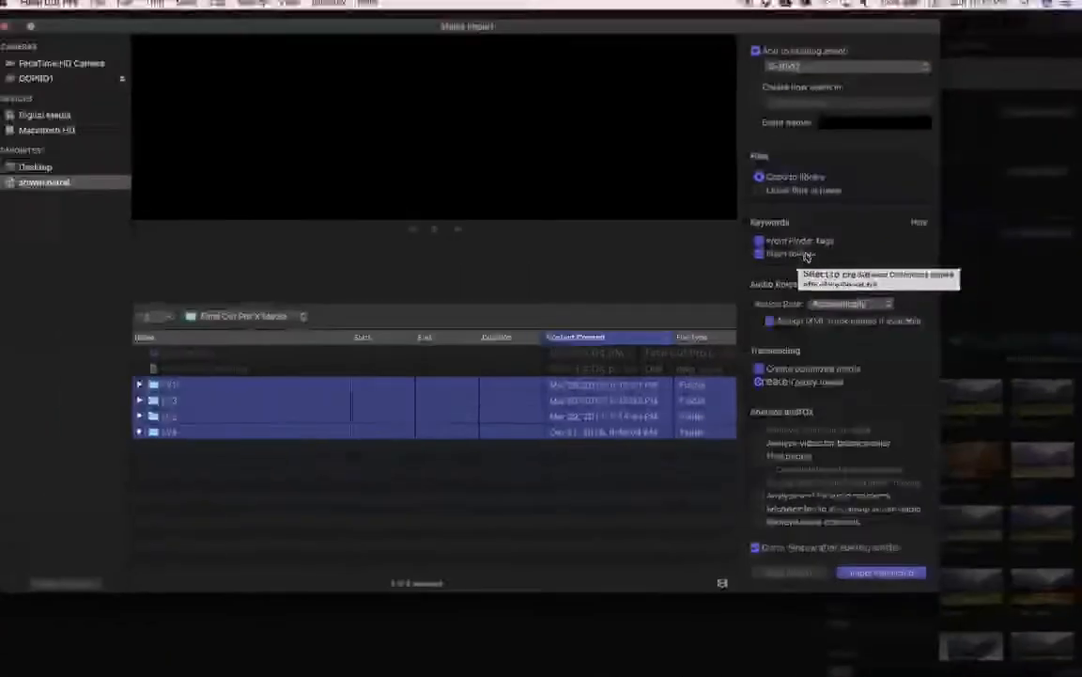
click(879, 567)
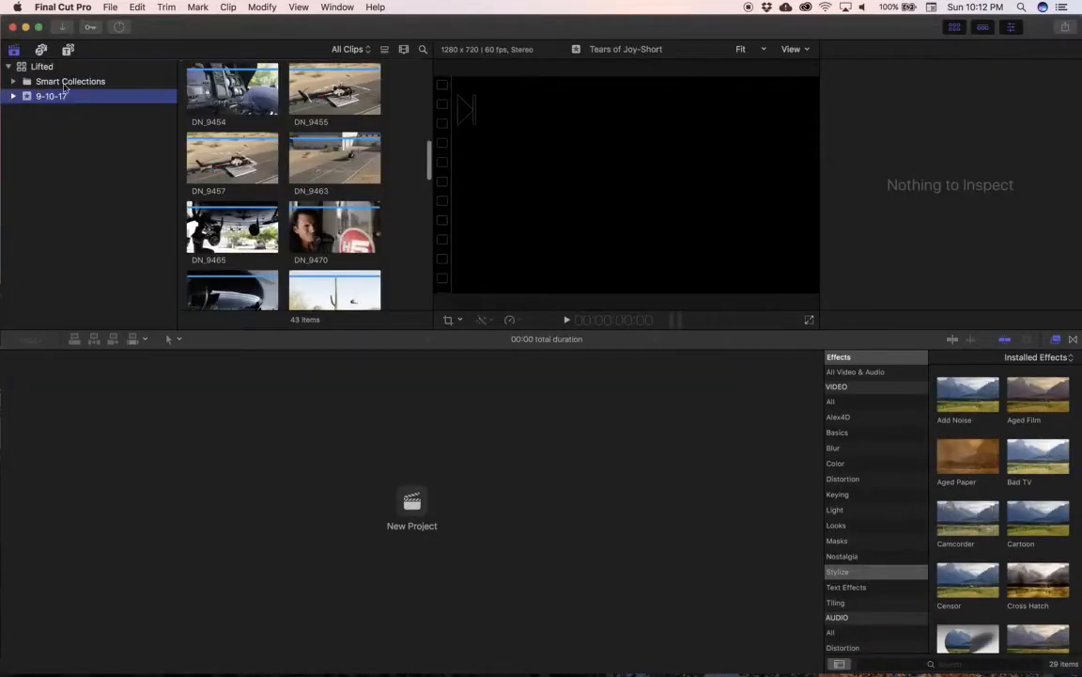
Step: Look through the keyword collections of the 9-10-17 event, checking the clips in LV1 to LV4, and collapse the event
click(14, 95)
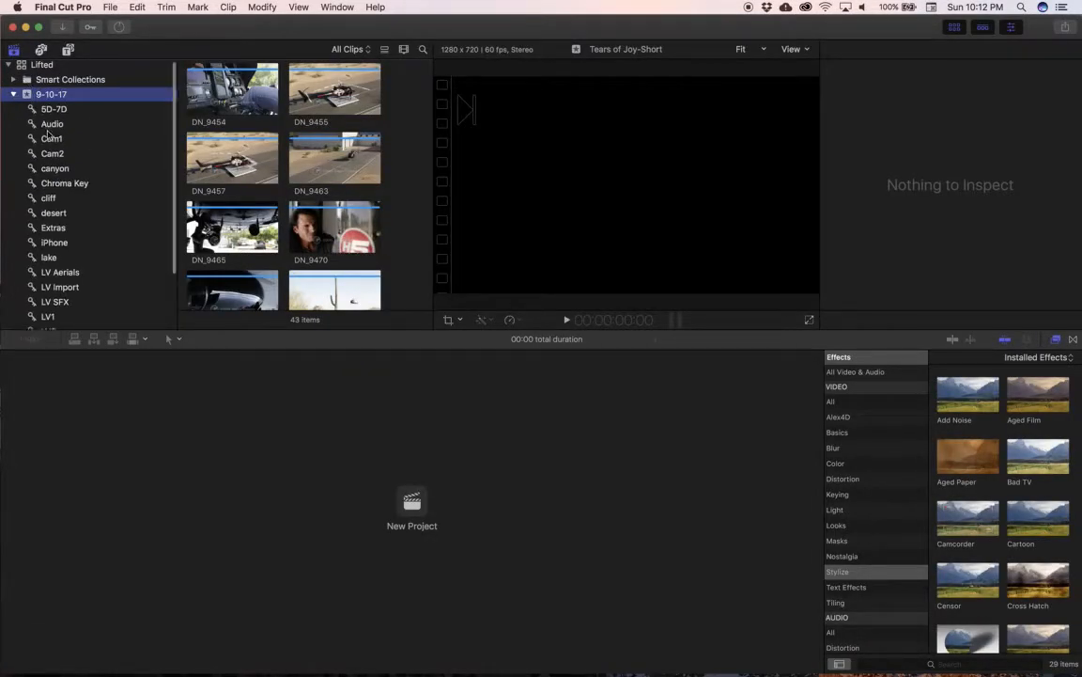
scroll(42, 136, down, 5)
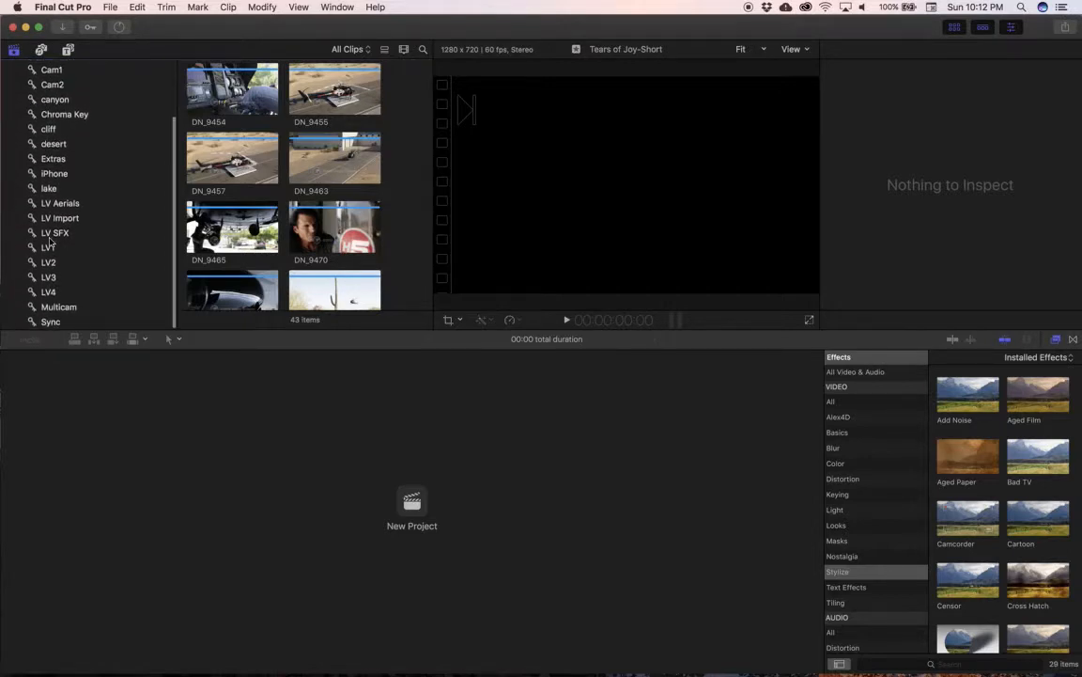
click(48, 262)
click(51, 279)
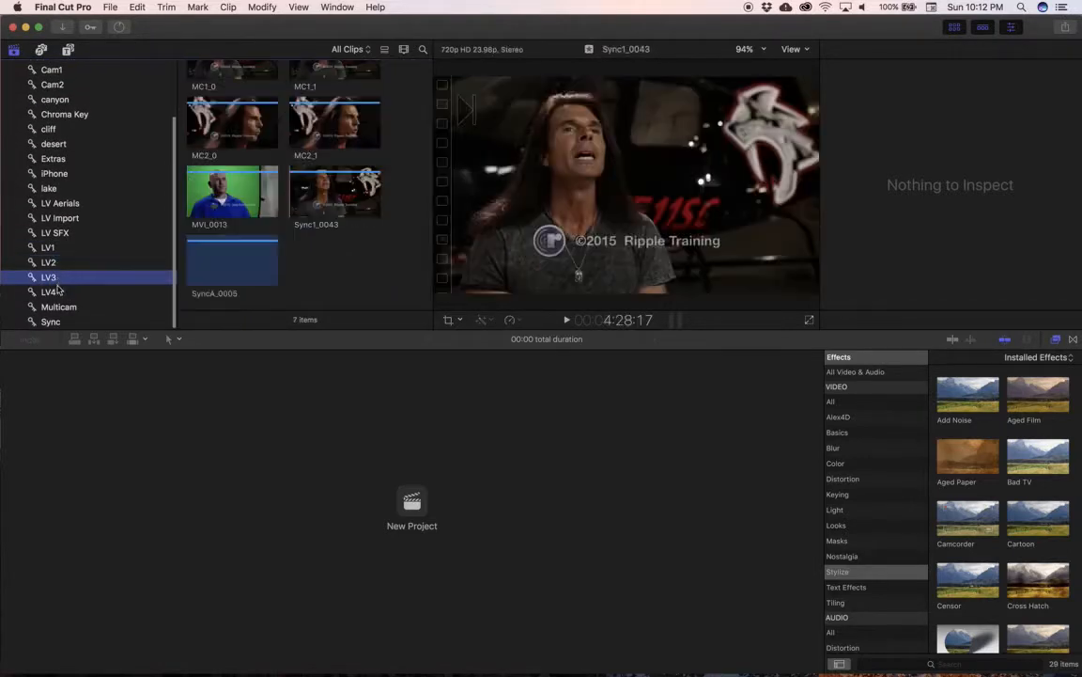
click(49, 292)
click(66, 247)
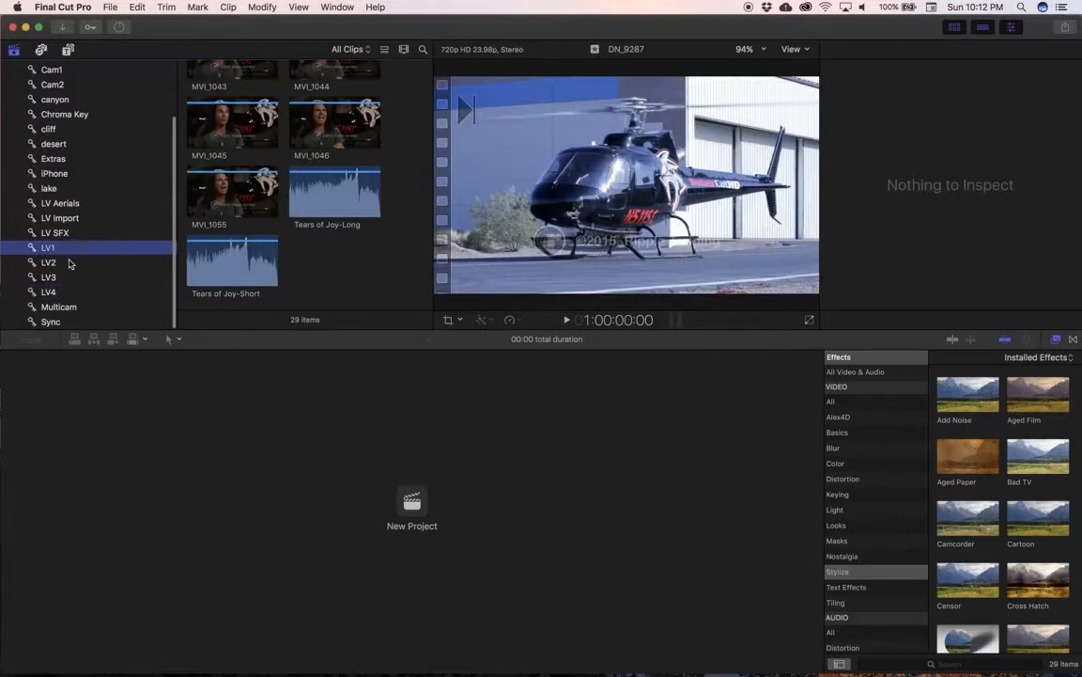
click(72, 262)
scroll(97, 145, up, 5)
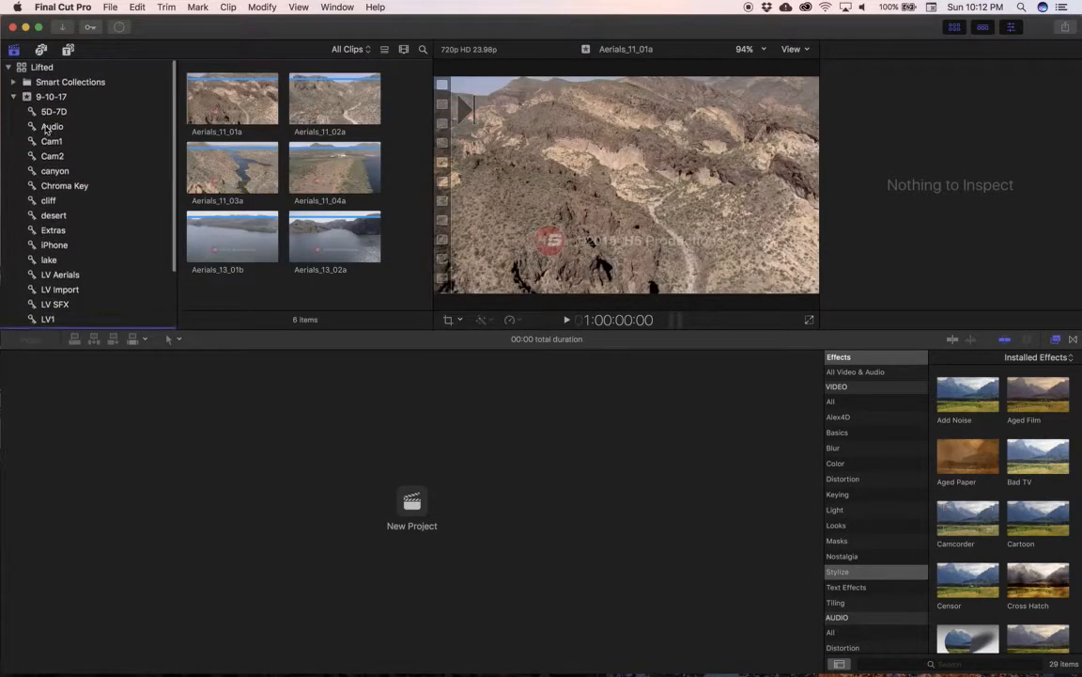
click(15, 97)
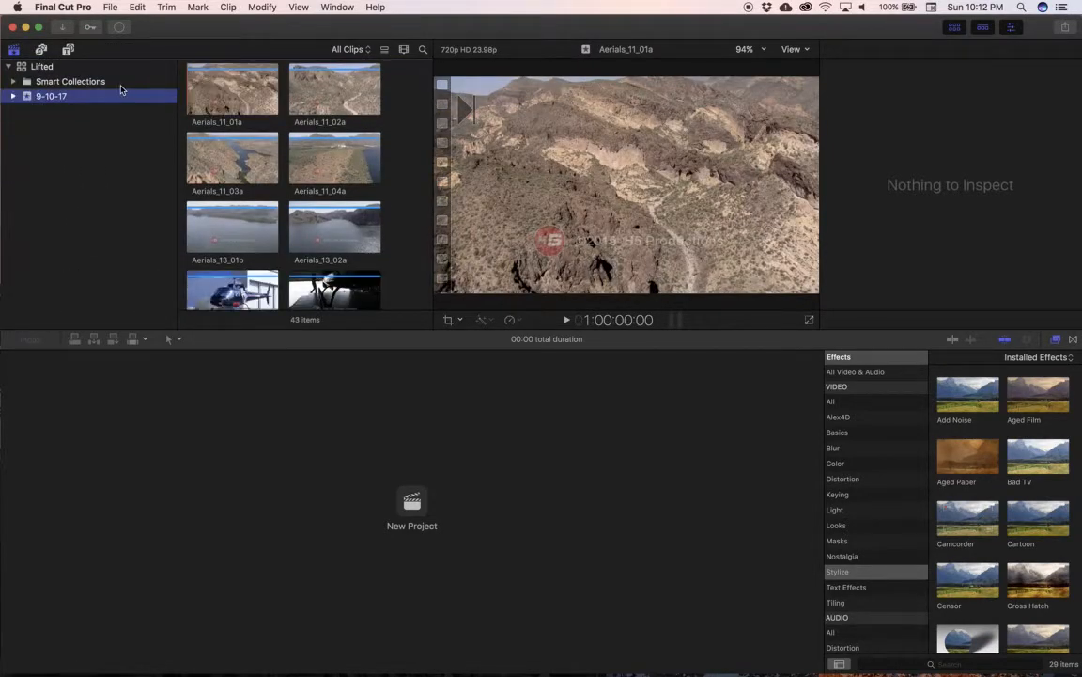
Step: Switch from Final Cut Pro to another open application
key(super+Tab)
key(super+Tab)
key(super+Tab)
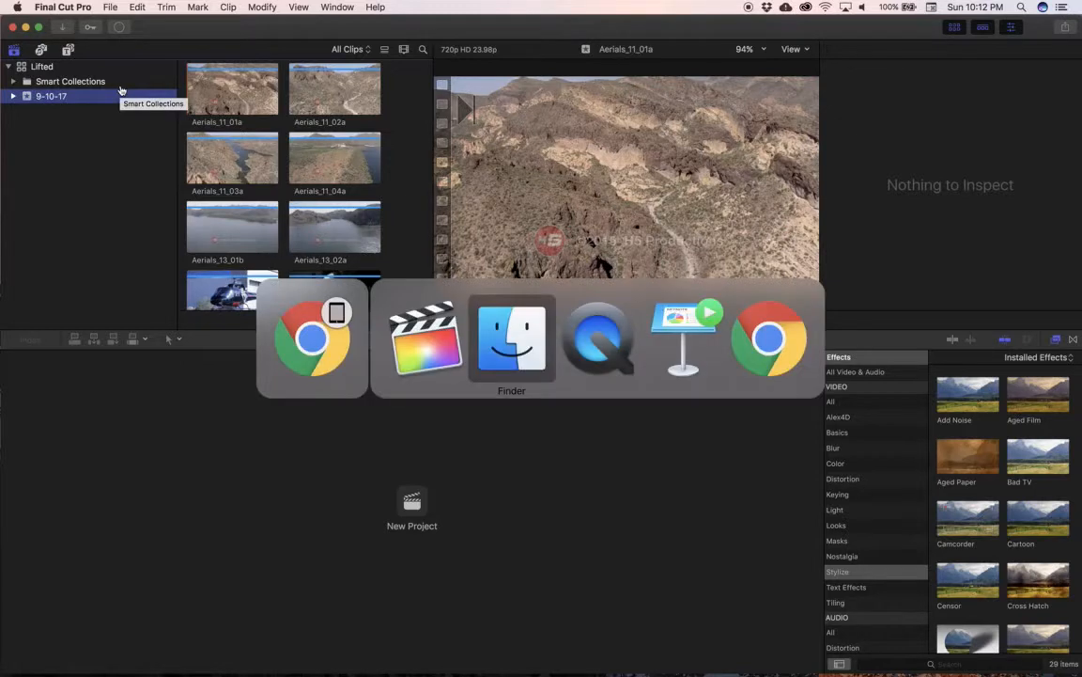